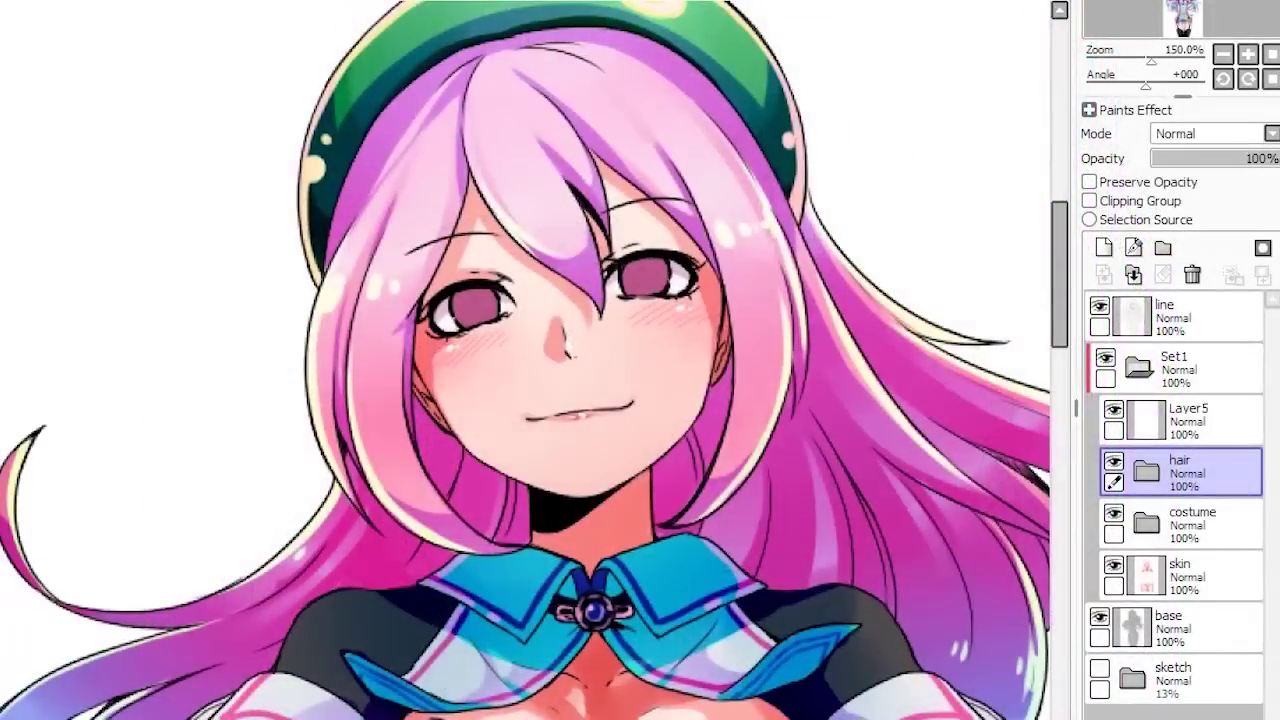
Step: Add a new layer clipped to the eye base colour and set it to Multiply
click(1104, 247)
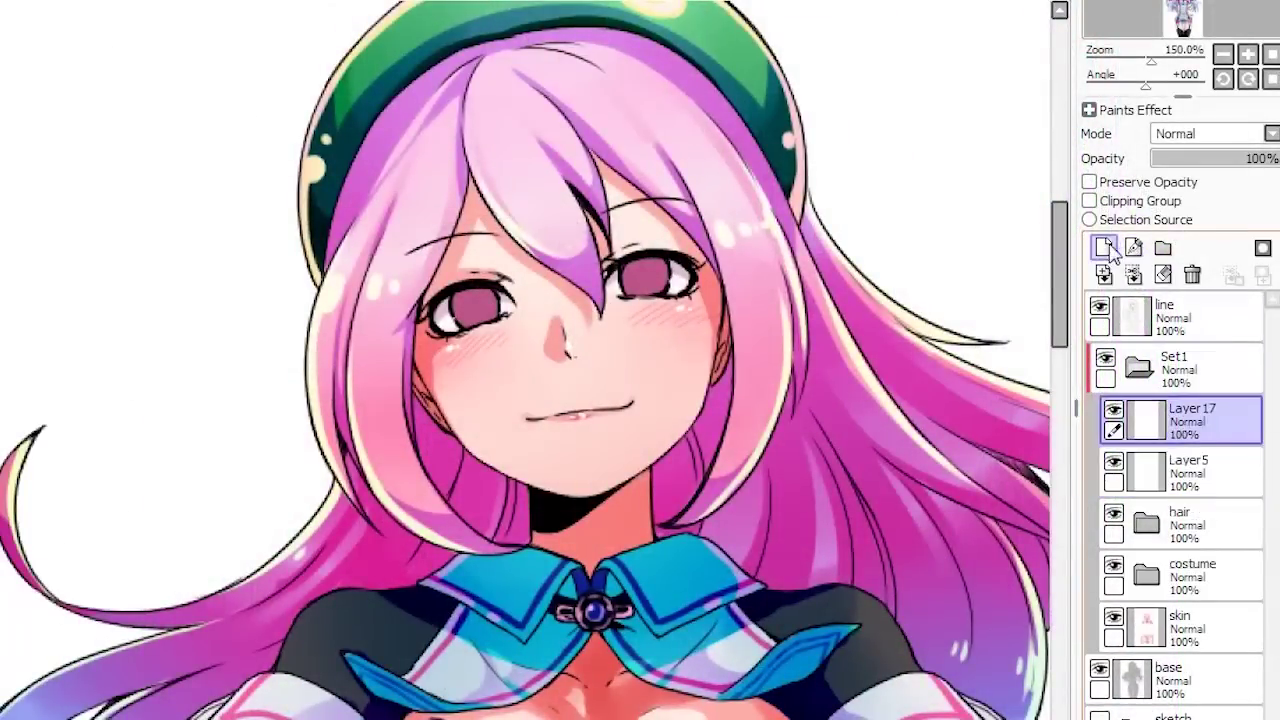
click(1089, 200)
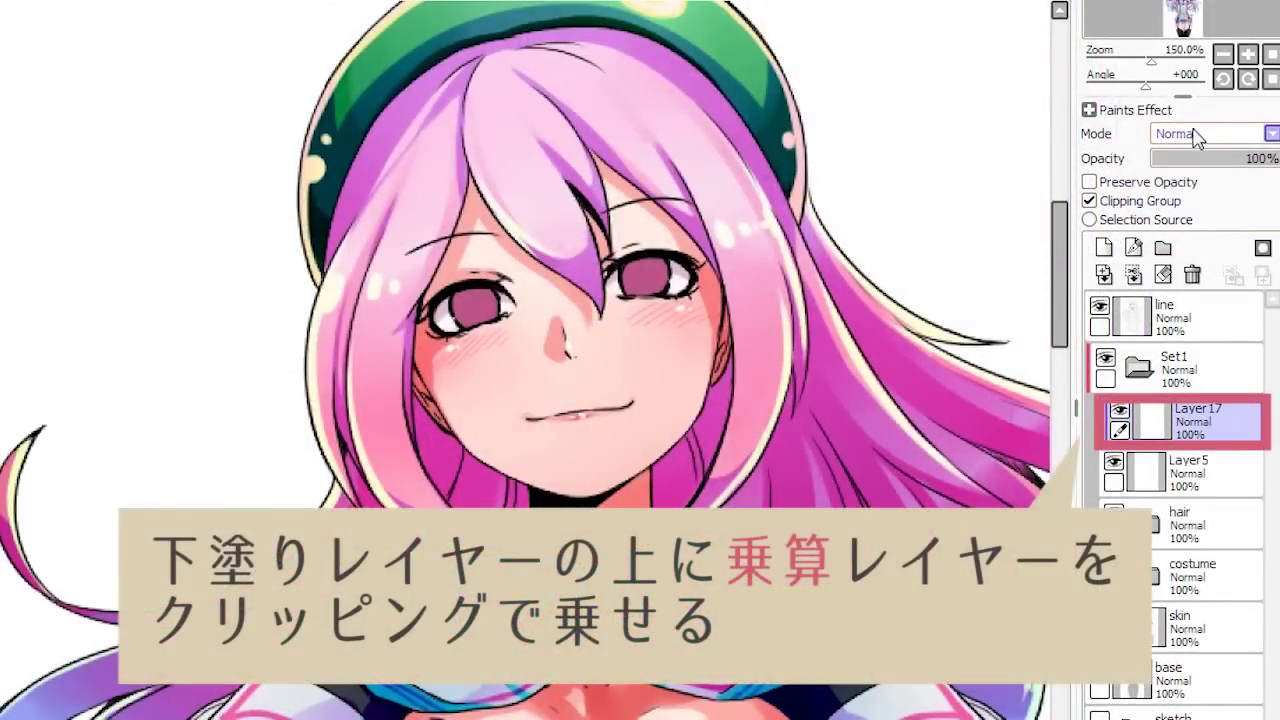
click(1200, 133)
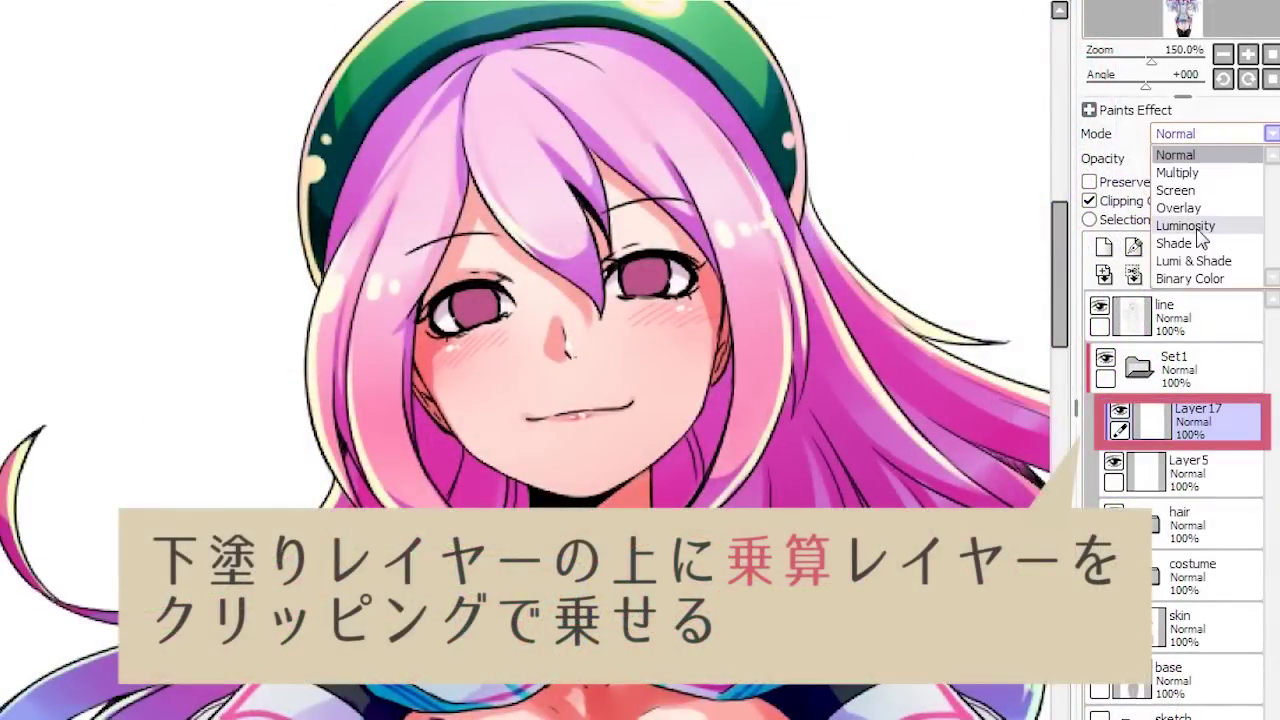
click(1185, 172)
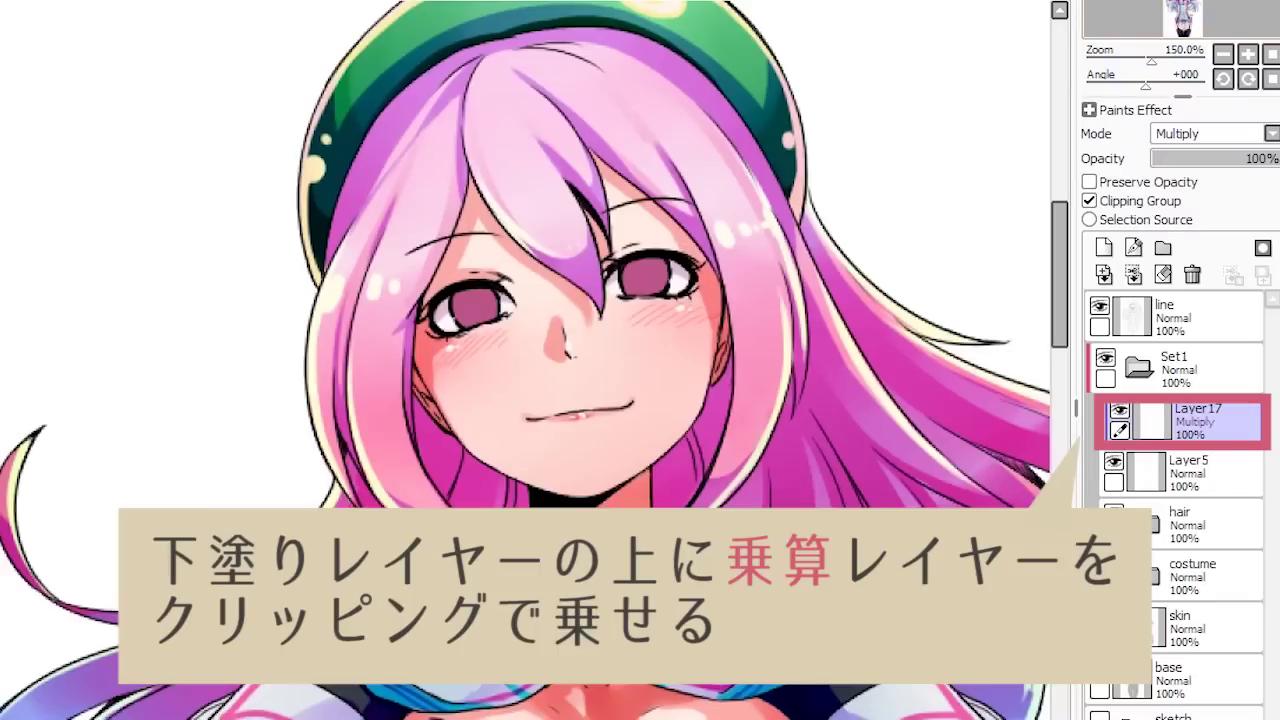
Step: Brush a darker shadow tone across the upper parts of both irises
drag(458, 300, 512, 298)
drag(658, 278, 688, 270)
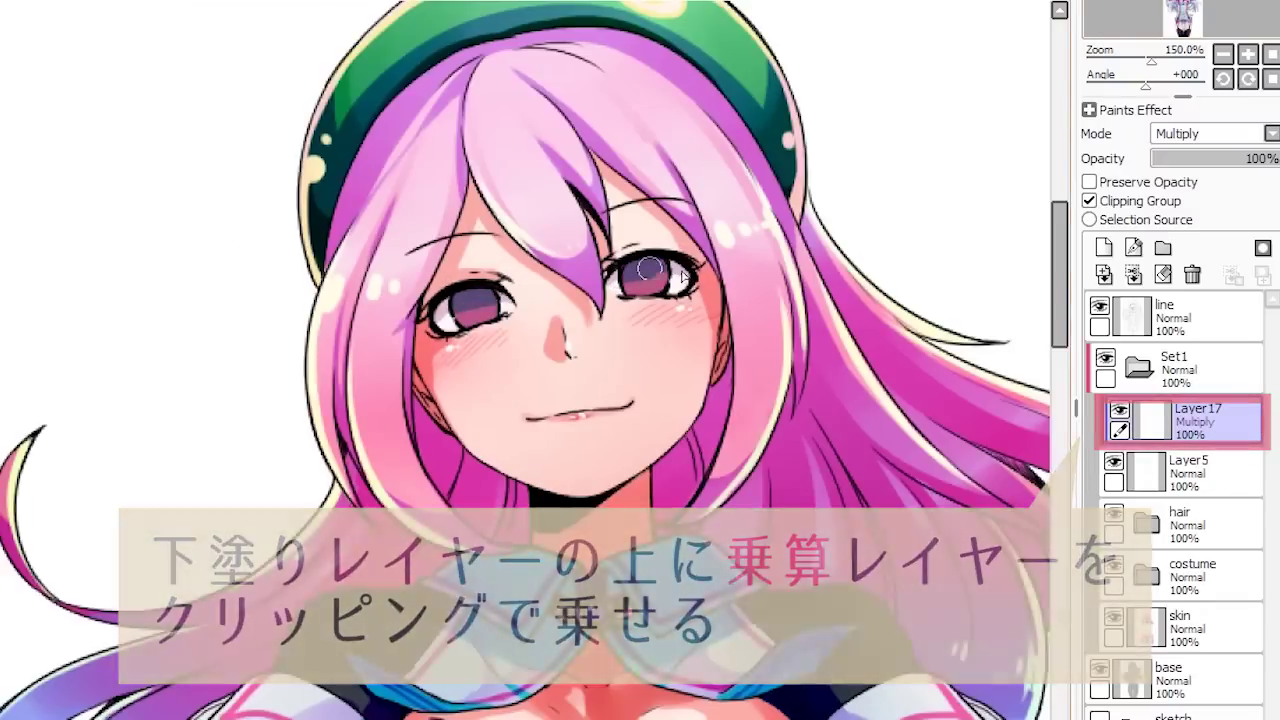
click(1247, 53)
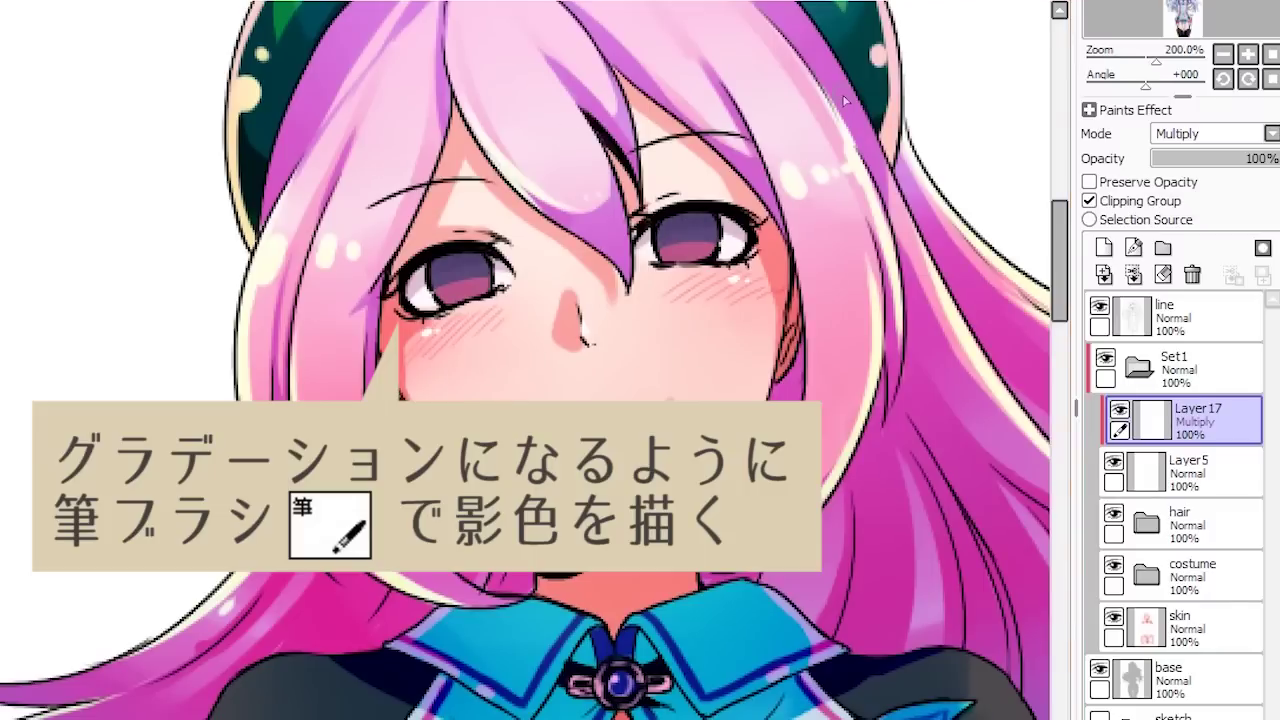
Step: Add a new clipped Normal layer above the Multiply shadow layer for the pupils
click(1104, 248)
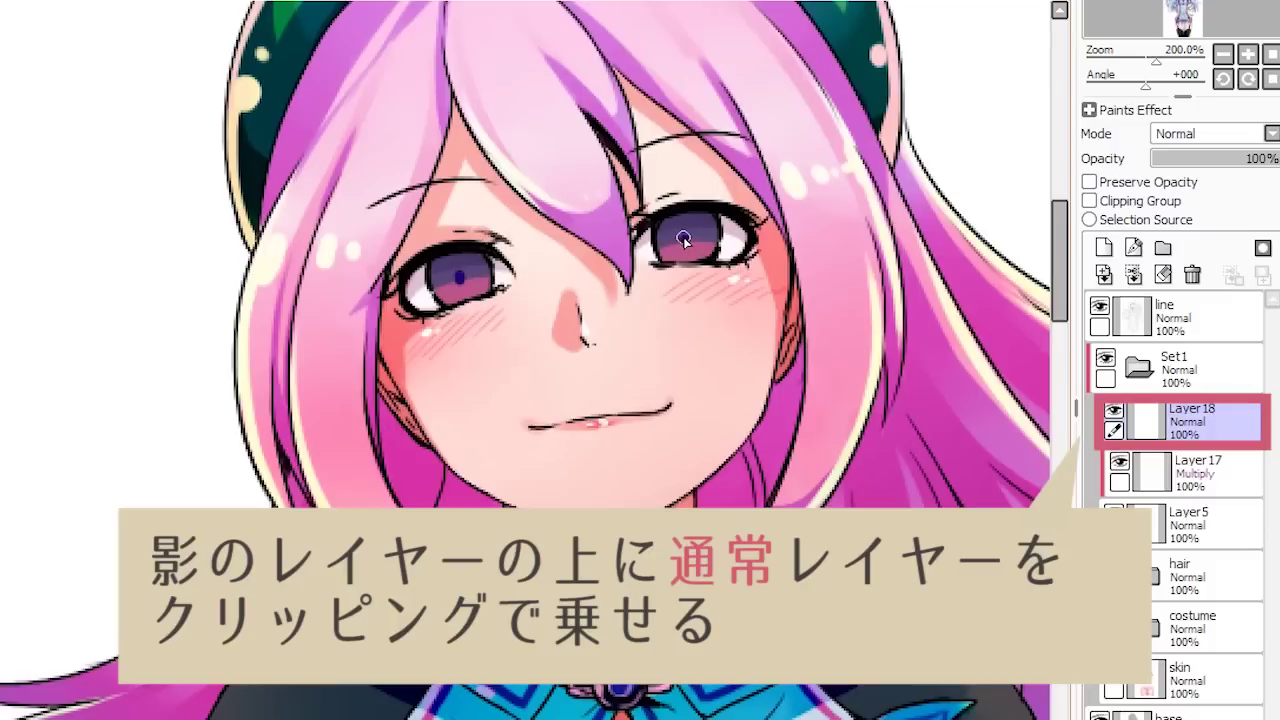
Step: Add a new layer clipped to the pupil layer and set it to Screen
click(1104, 247)
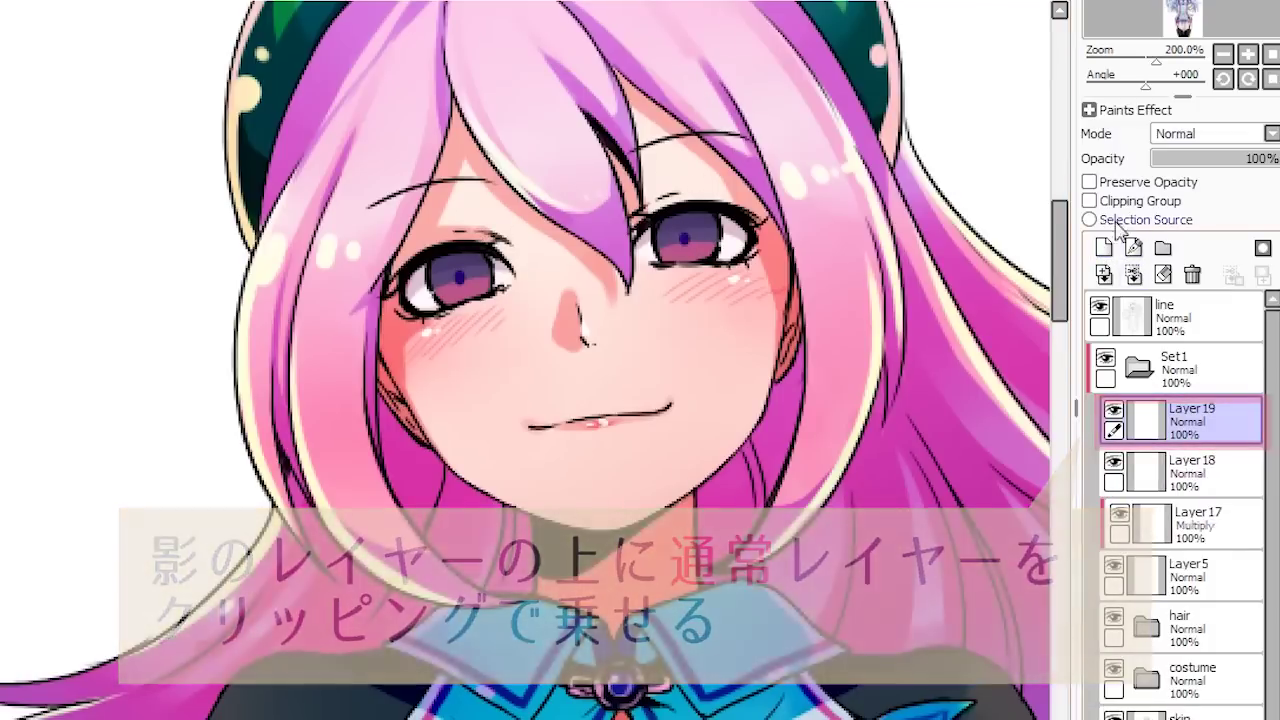
click(1089, 200)
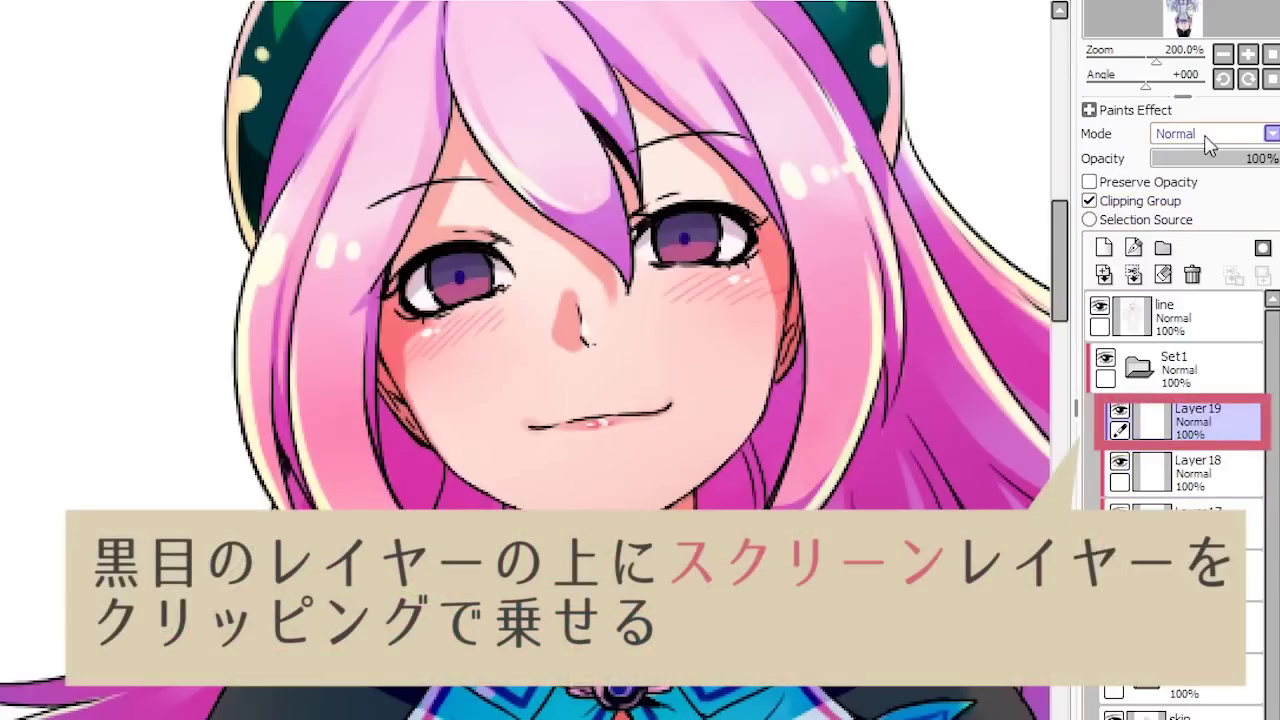
click(1210, 133)
click(1185, 191)
Step: Paint a pale yellow glow into both lower irises and set the layer opacity to 76%
drag(503, 320, 468, 290)
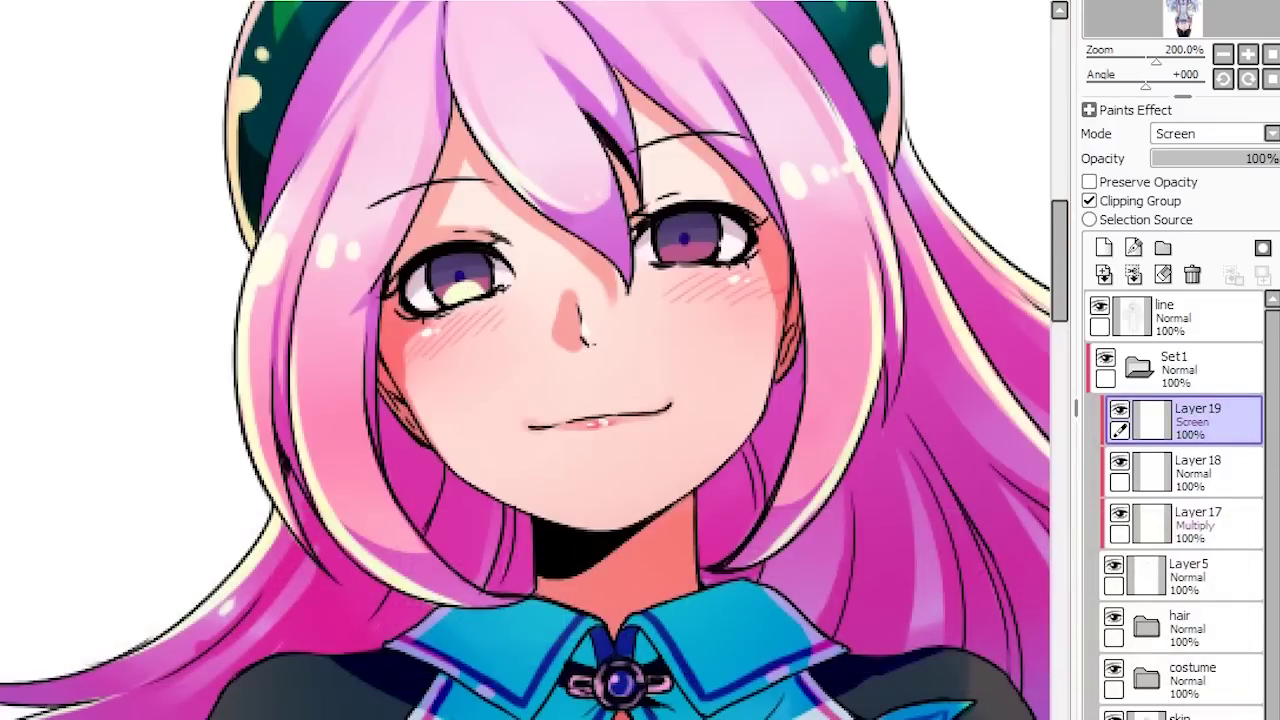
drag(478, 306, 462, 288)
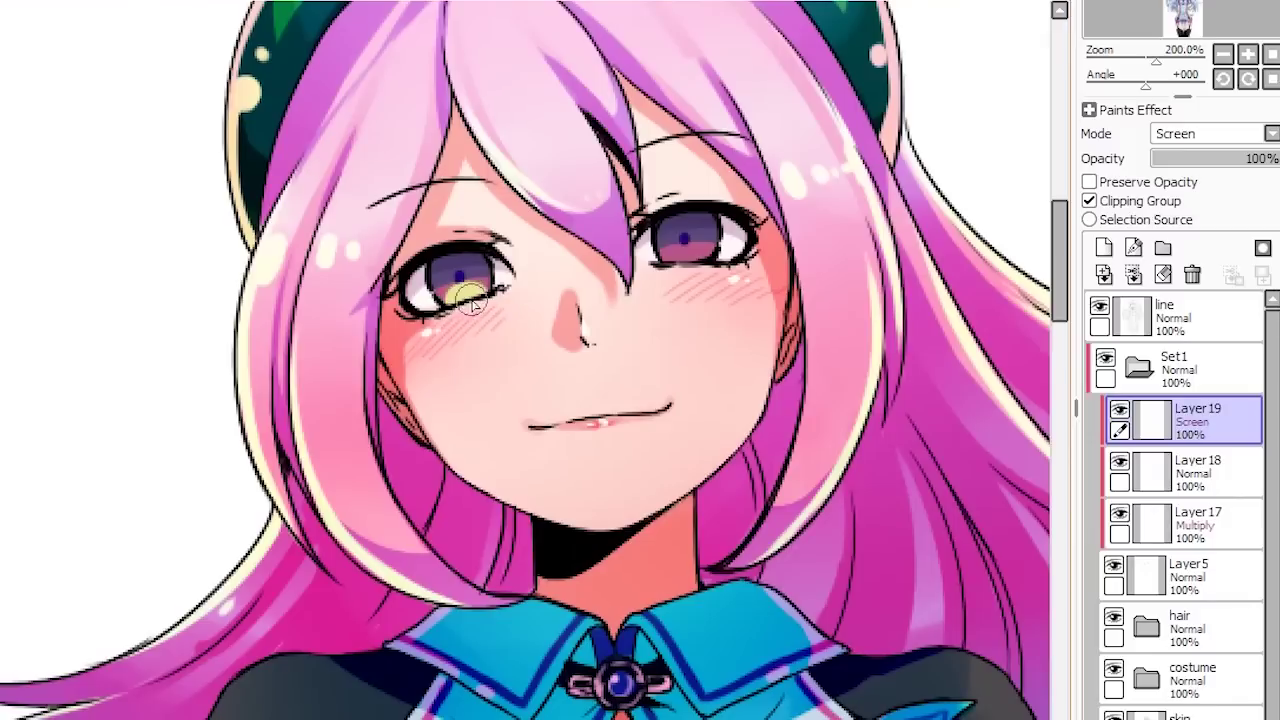
drag(690, 265, 670, 256)
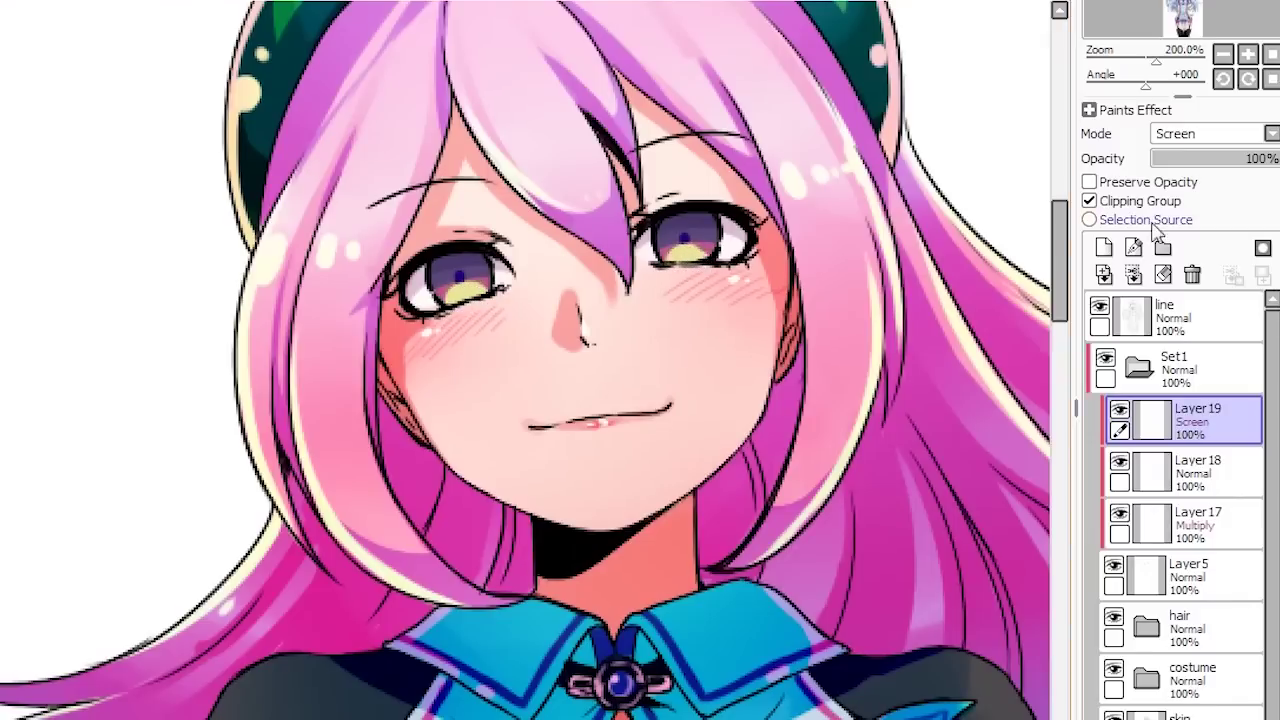
click(1237, 158)
drag(1247, 164, 1258, 160)
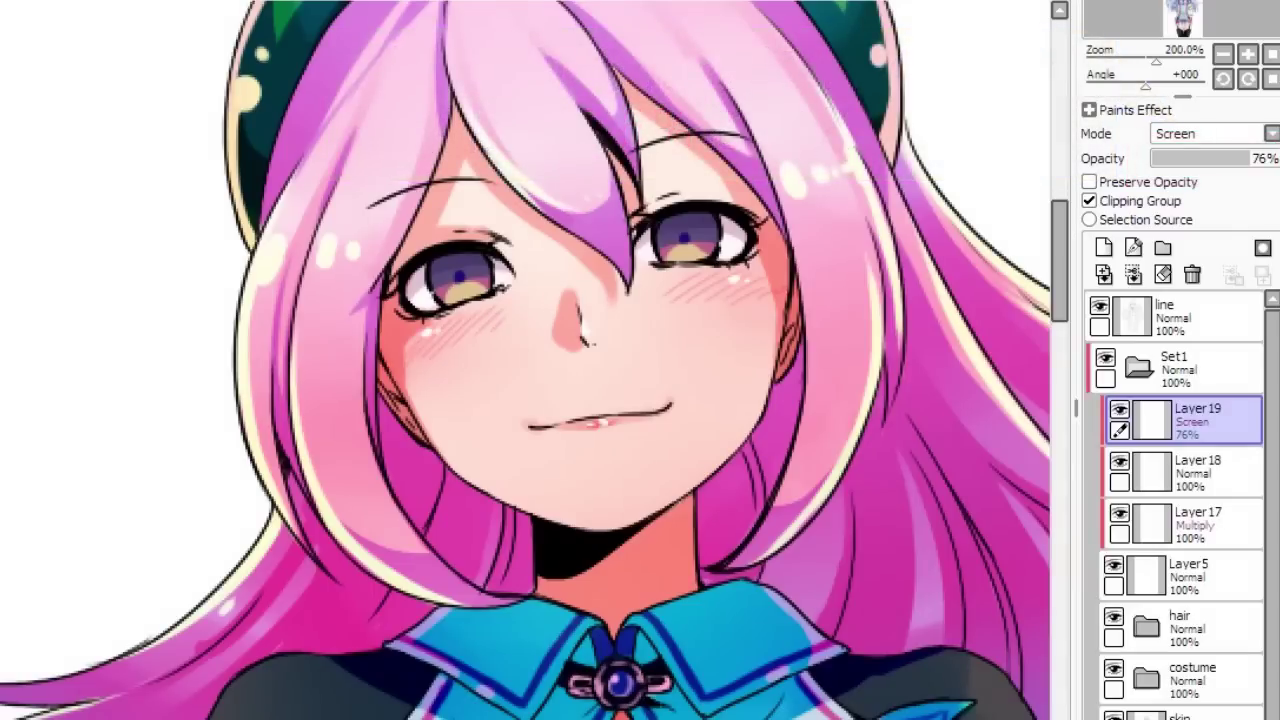
click(1223, 53)
Step: Zoom in on the eyes and add a new clipped Layer 20 above Layer 19
click(1248, 53)
click(1248, 53)
click(1104, 247)
click(1089, 200)
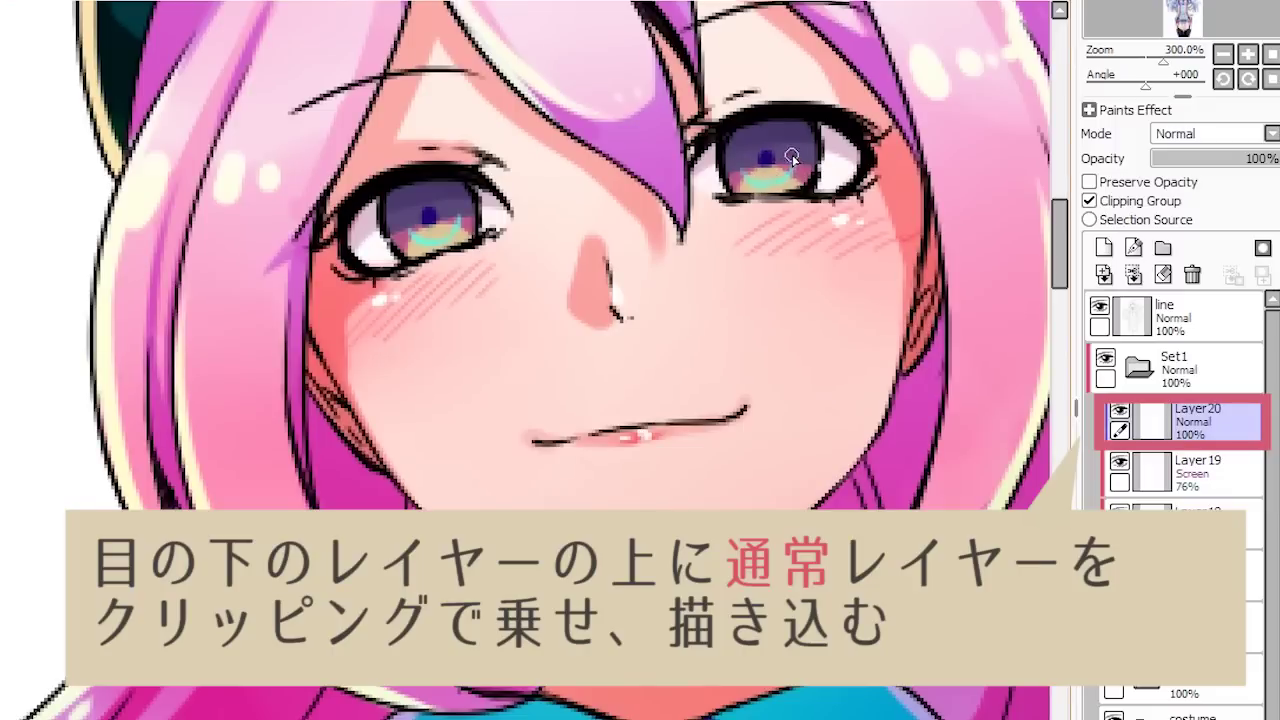
Step: Add a clipped Shade-mode Layer 21 and tint the upper halves of both irises teal
click(1104, 247)
click(1138, 201)
click(1232, 133)
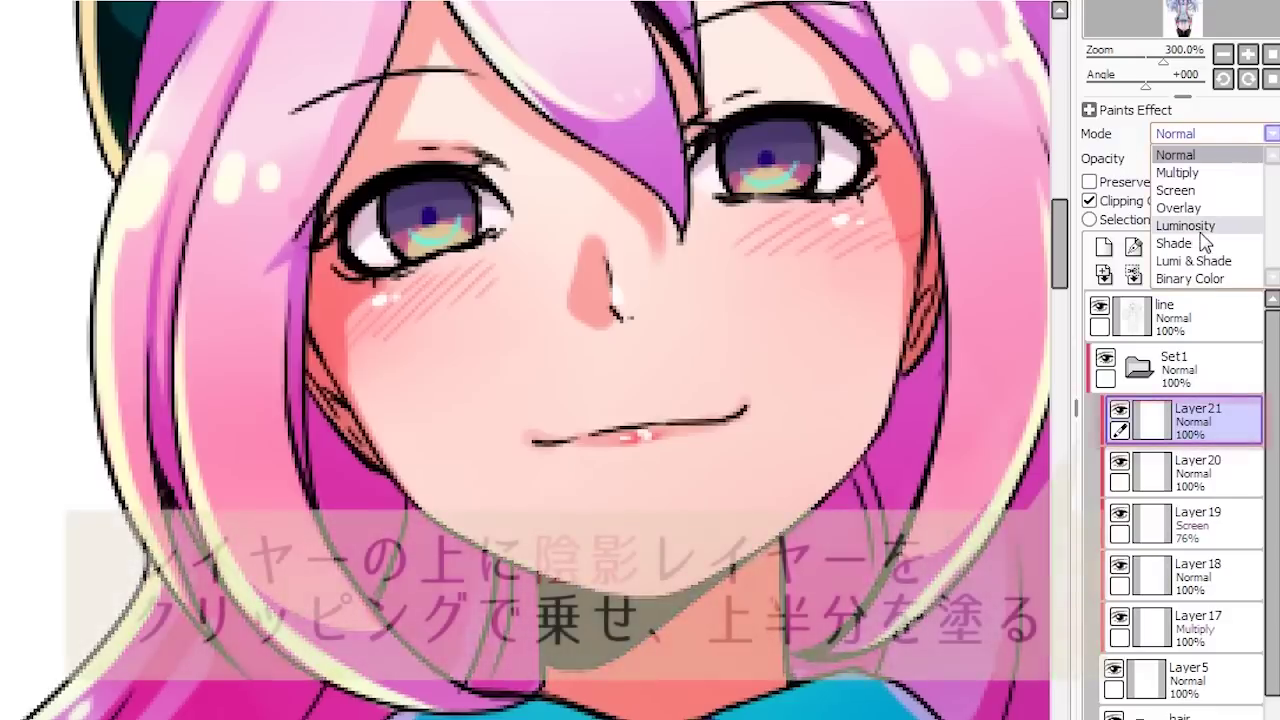
click(1170, 243)
drag(400, 190, 443, 171)
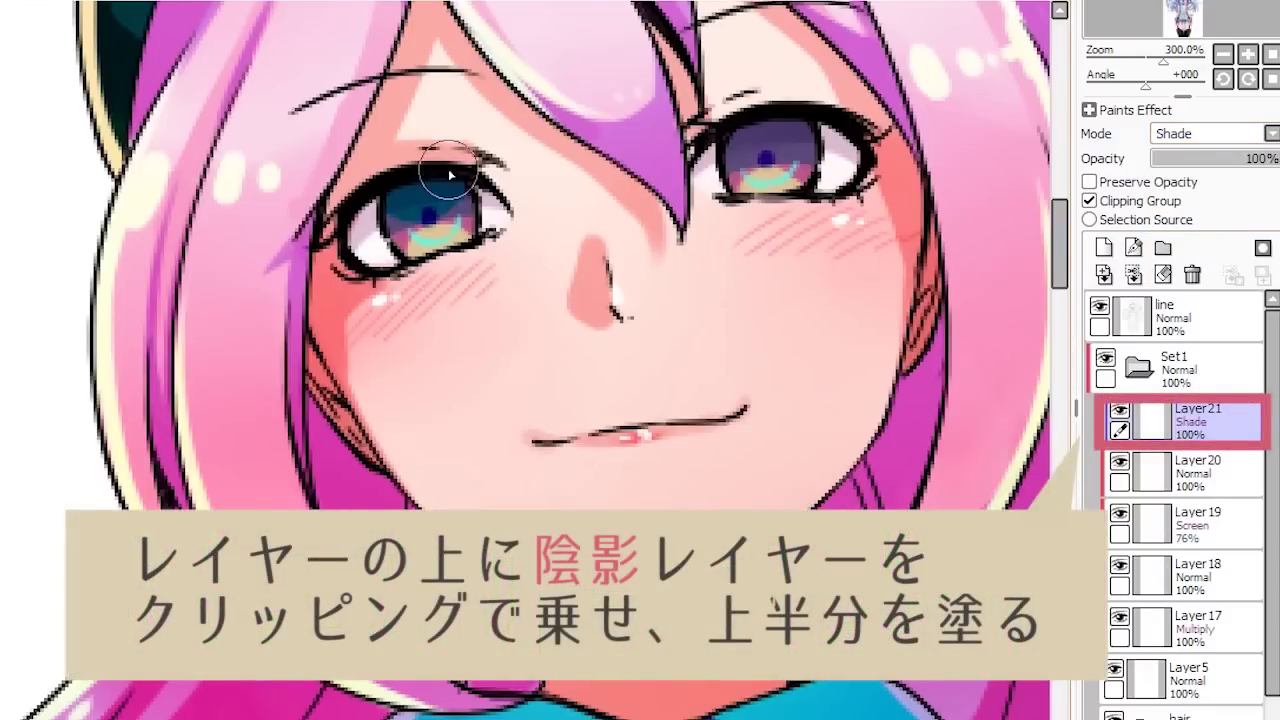
drag(741, 123, 800, 110)
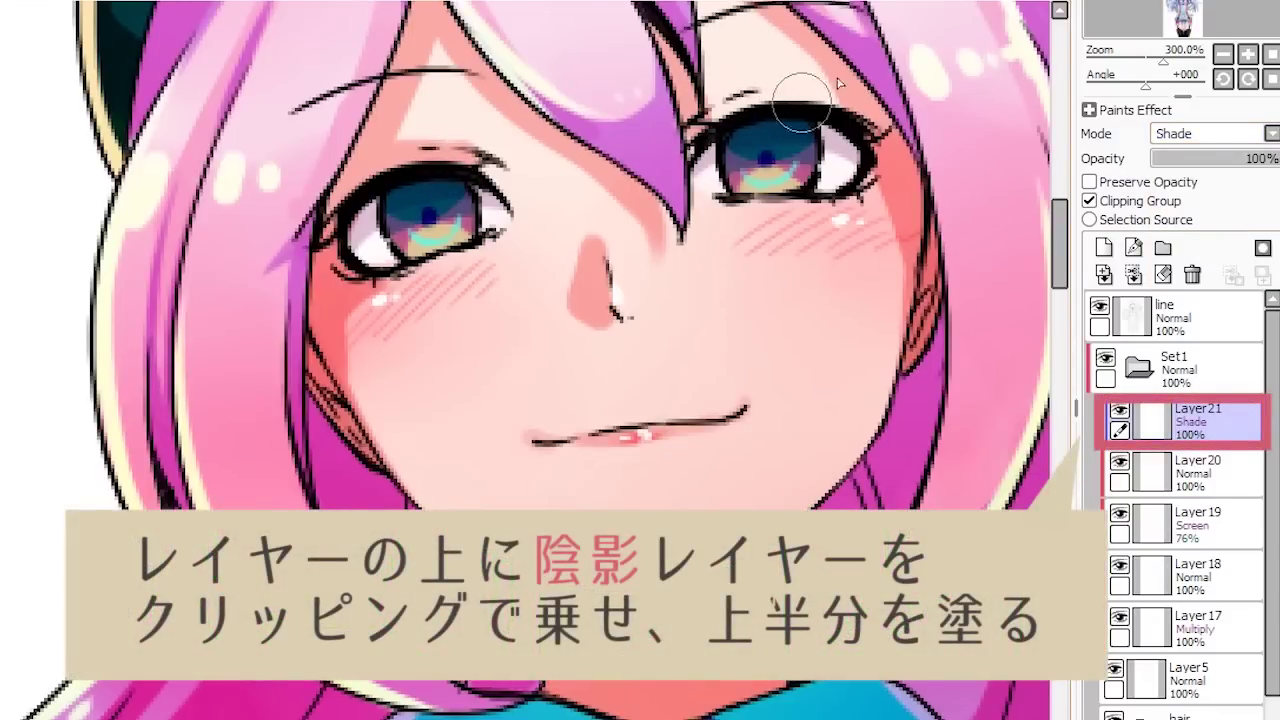
click(1222, 54)
click(1222, 54)
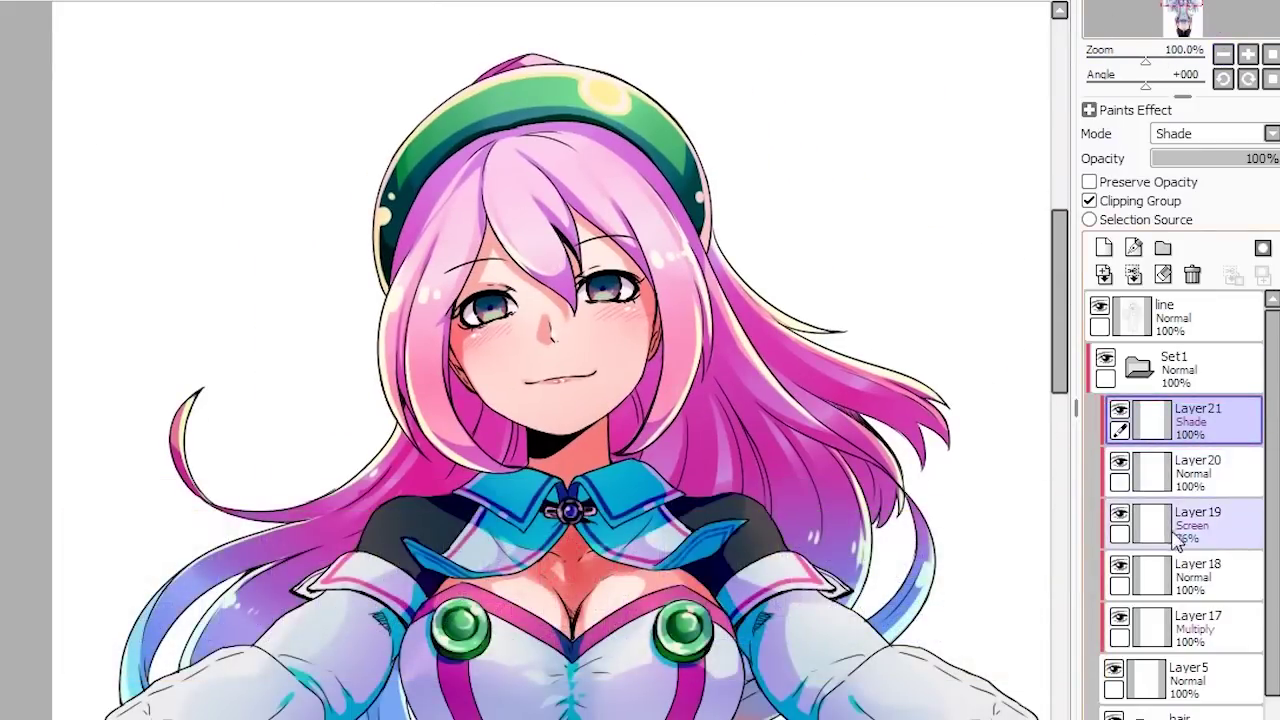
Step: Merge Layers 17–21 down into Layer5 with repeated Ctrl+E
click(1200, 625)
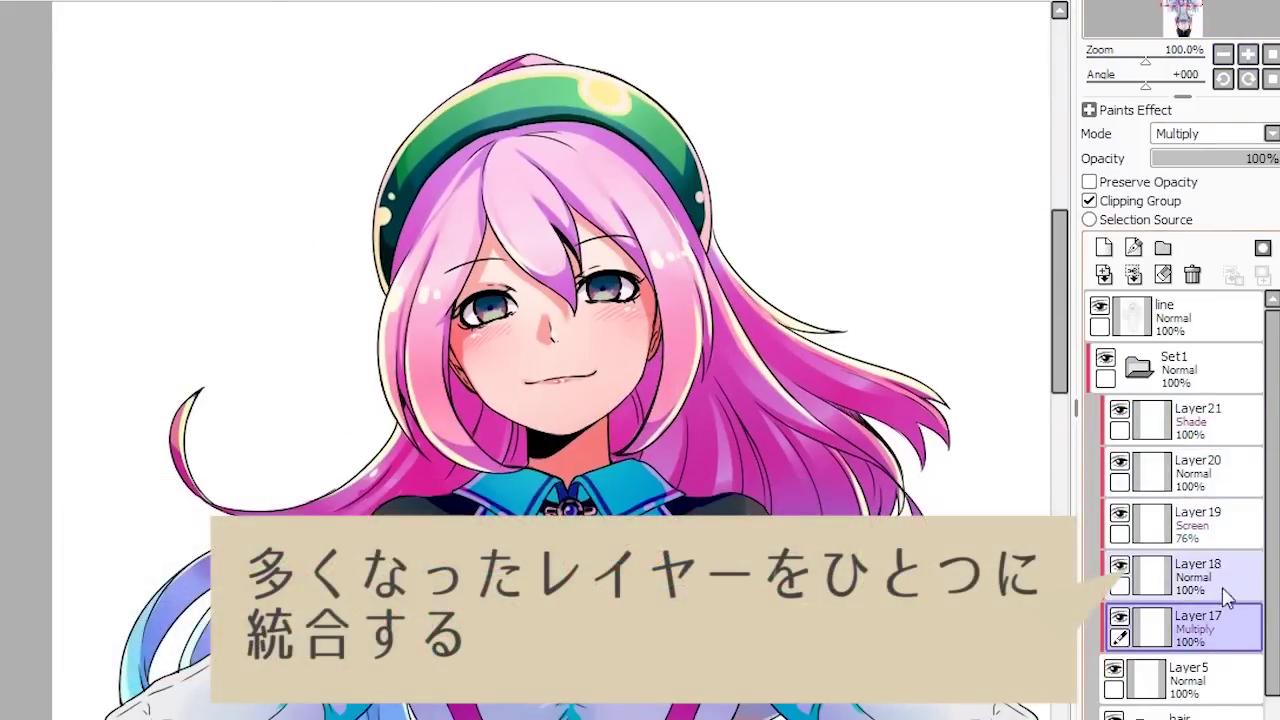
key(ctrl+e)
key(ctrl+e)
key(ctrl+e)
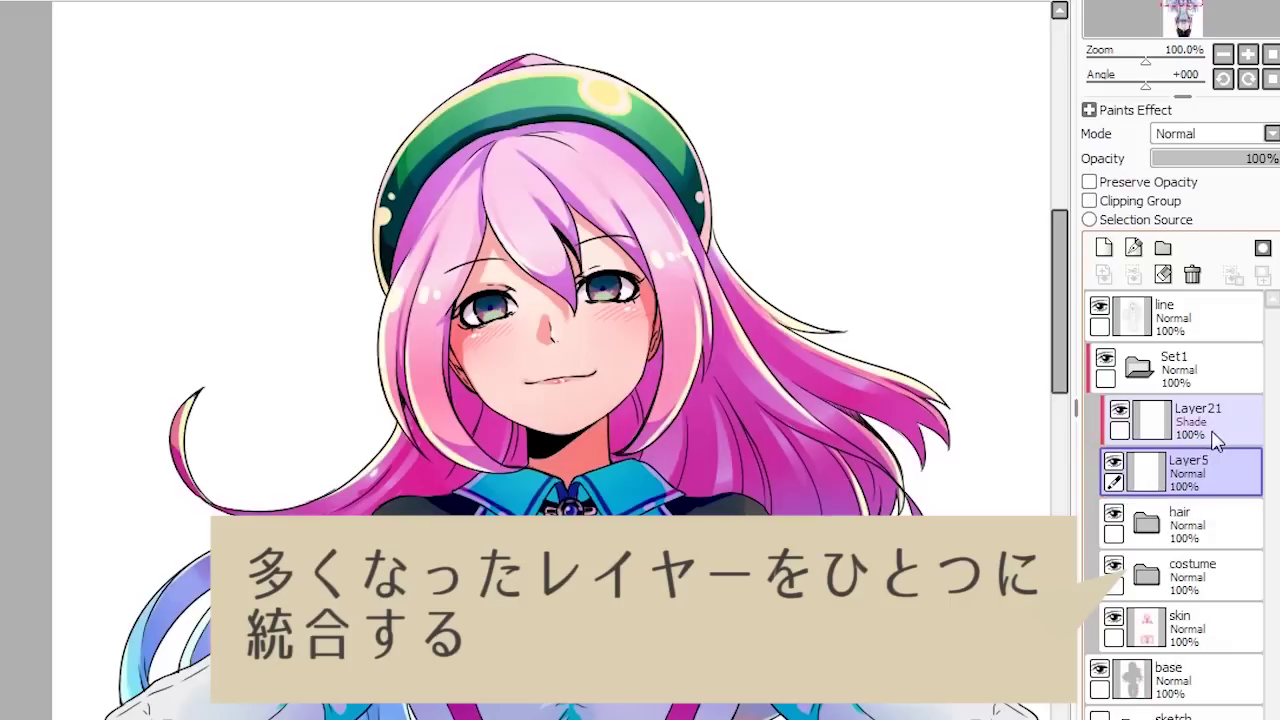
click(1215, 425)
key(ctrl+e)
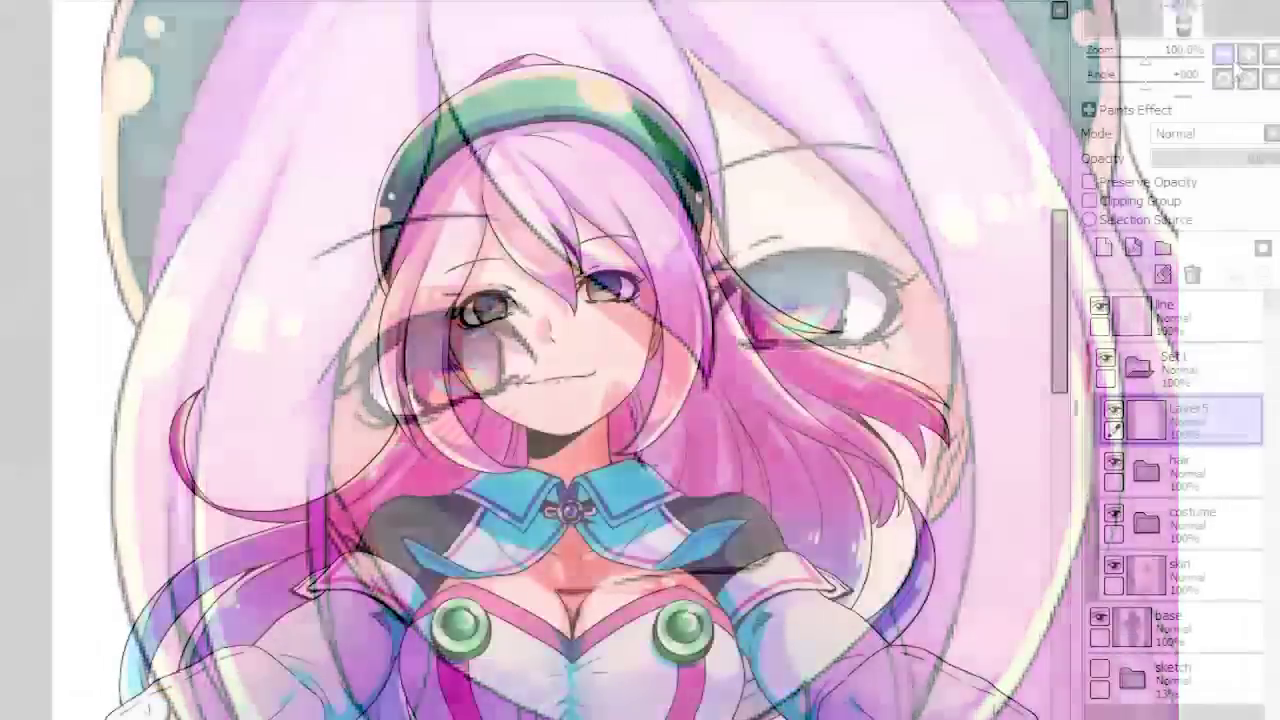
Step: Add an Overlay layer clipped to Layer5 and tint both irises with pink
click(1248, 53)
click(1248, 53)
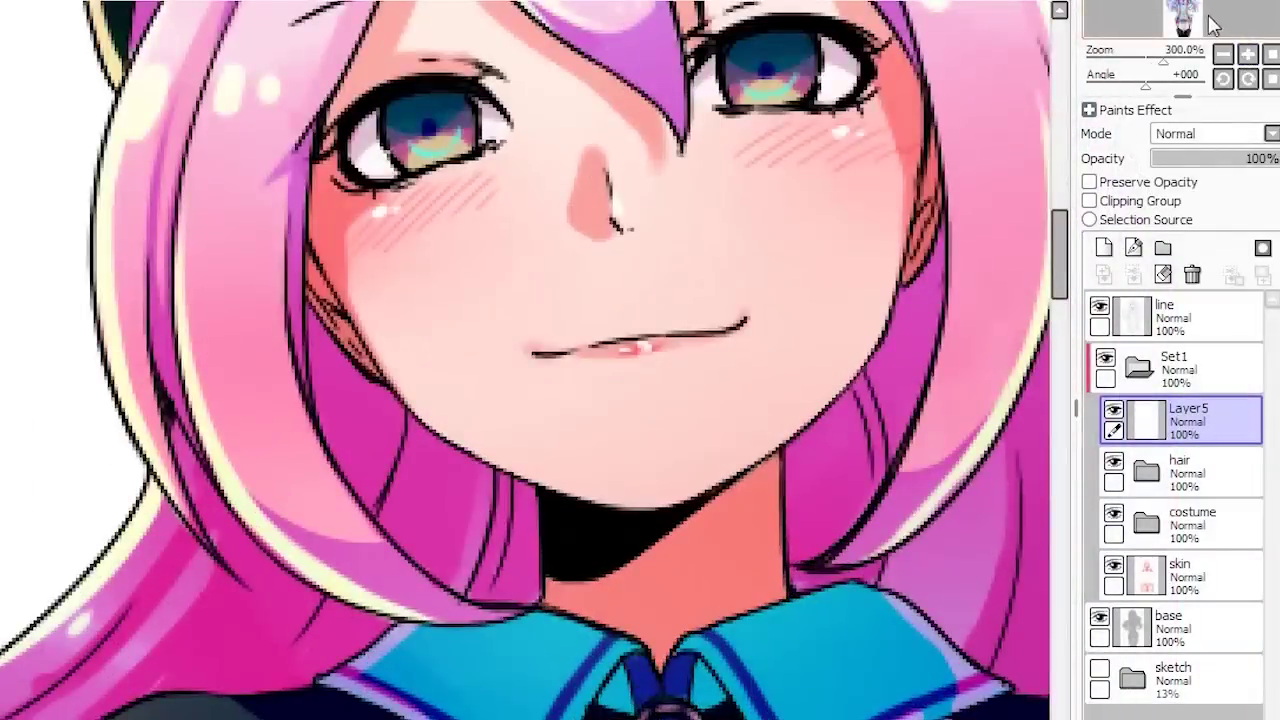
click(1104, 247)
click(1210, 133)
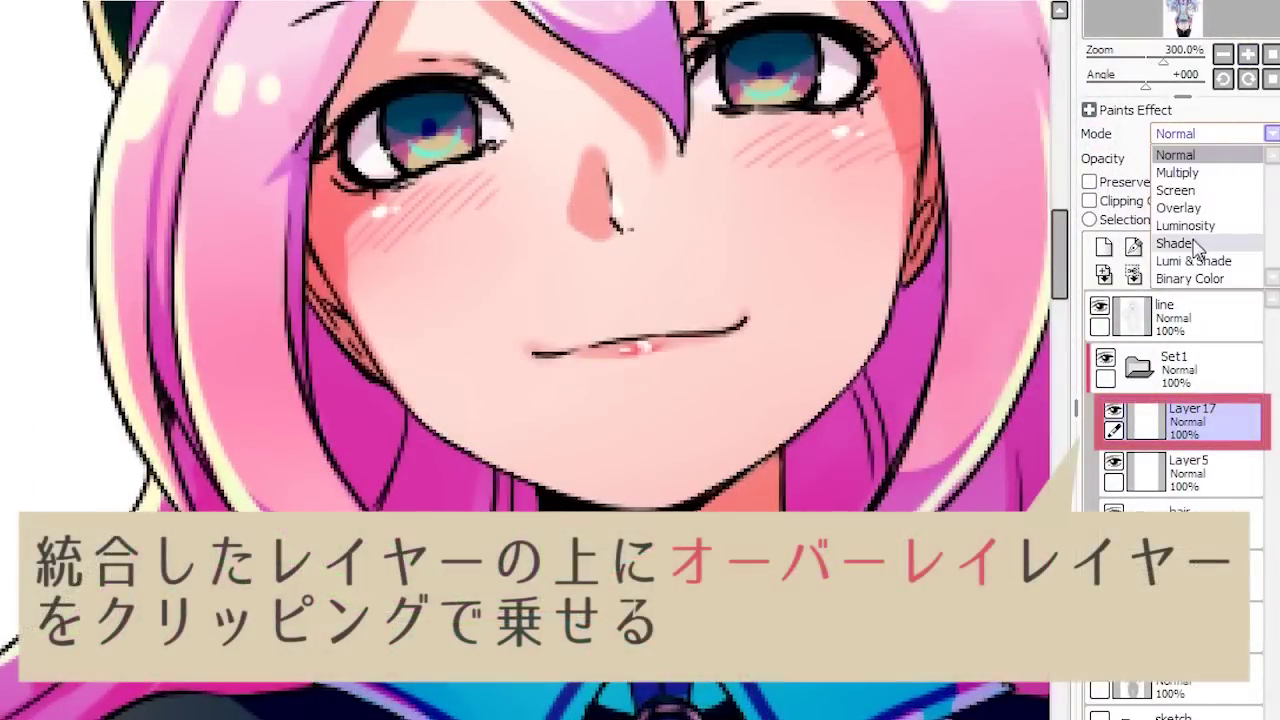
click(1196, 208)
click(1090, 200)
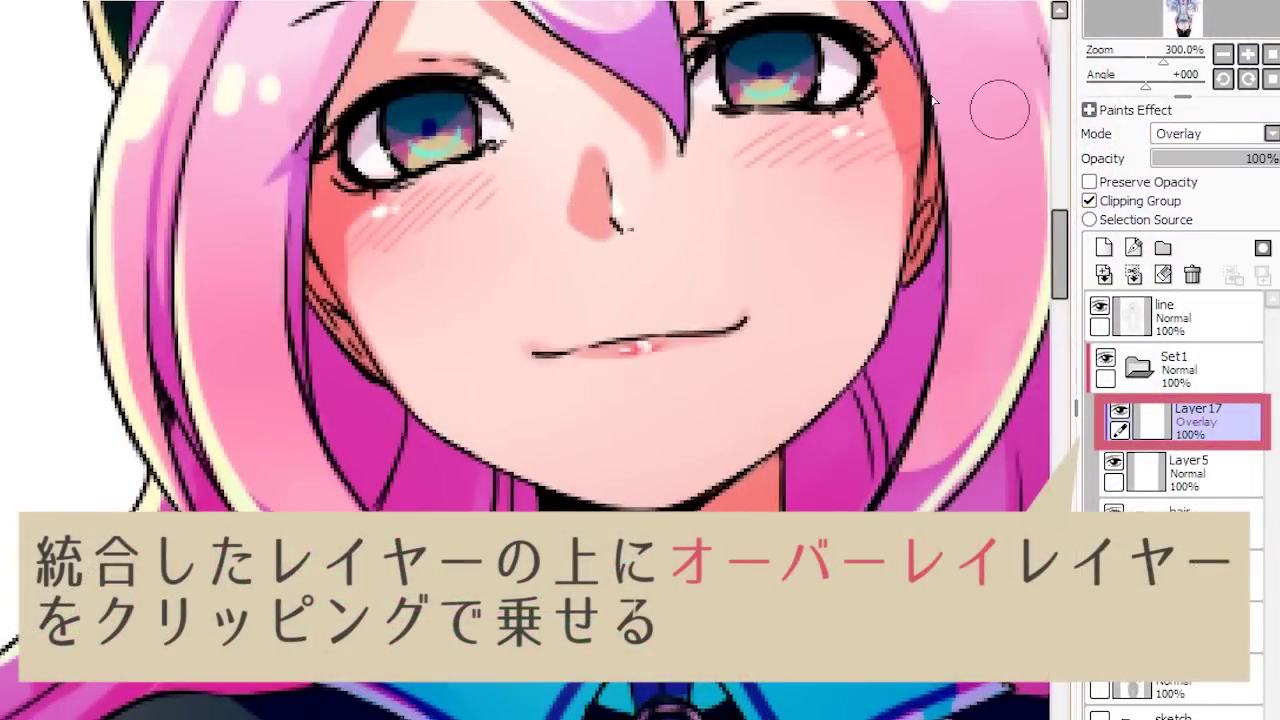
drag(440, 160, 418, 147)
mouse_move(735, 110)
mouse_down()
mouse_move(790, 110)
mouse_move(800, 90)
mouse_up()
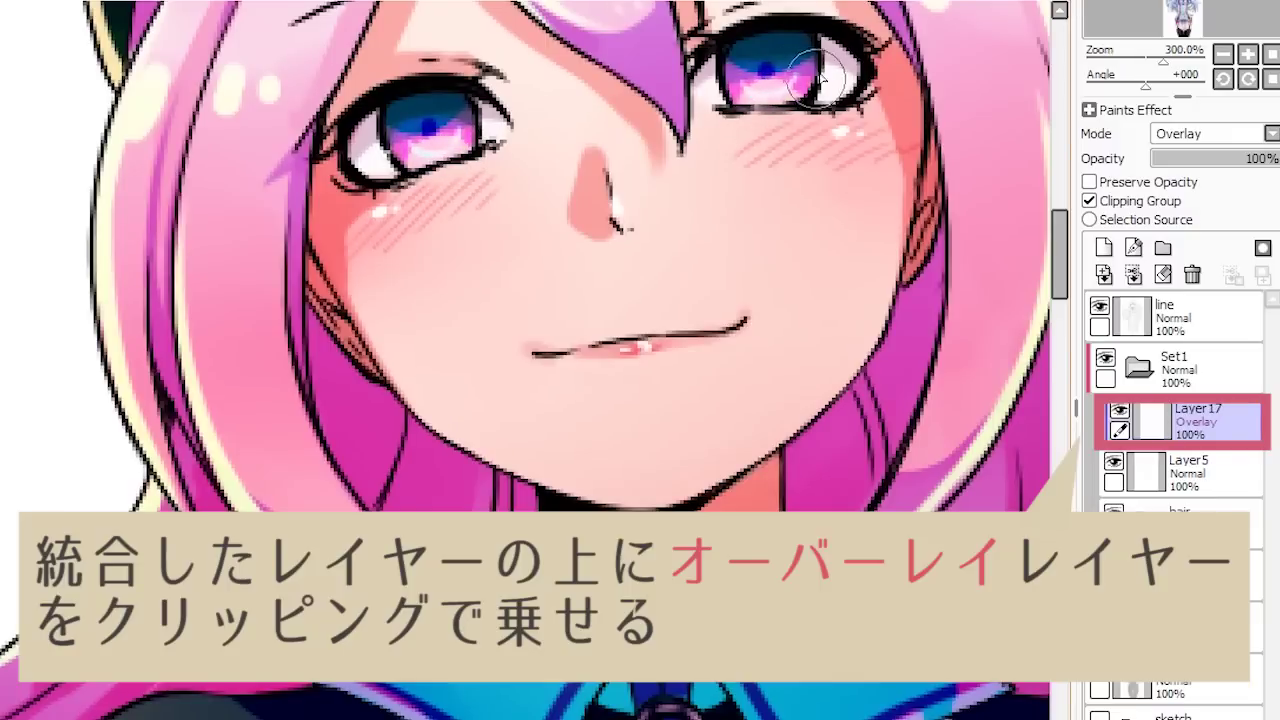
Step: Undo the trial star highlight in the left iris and merge the Overlay layer into Layer5
click(1222, 54)
drag(1192, 5, 1195, 5)
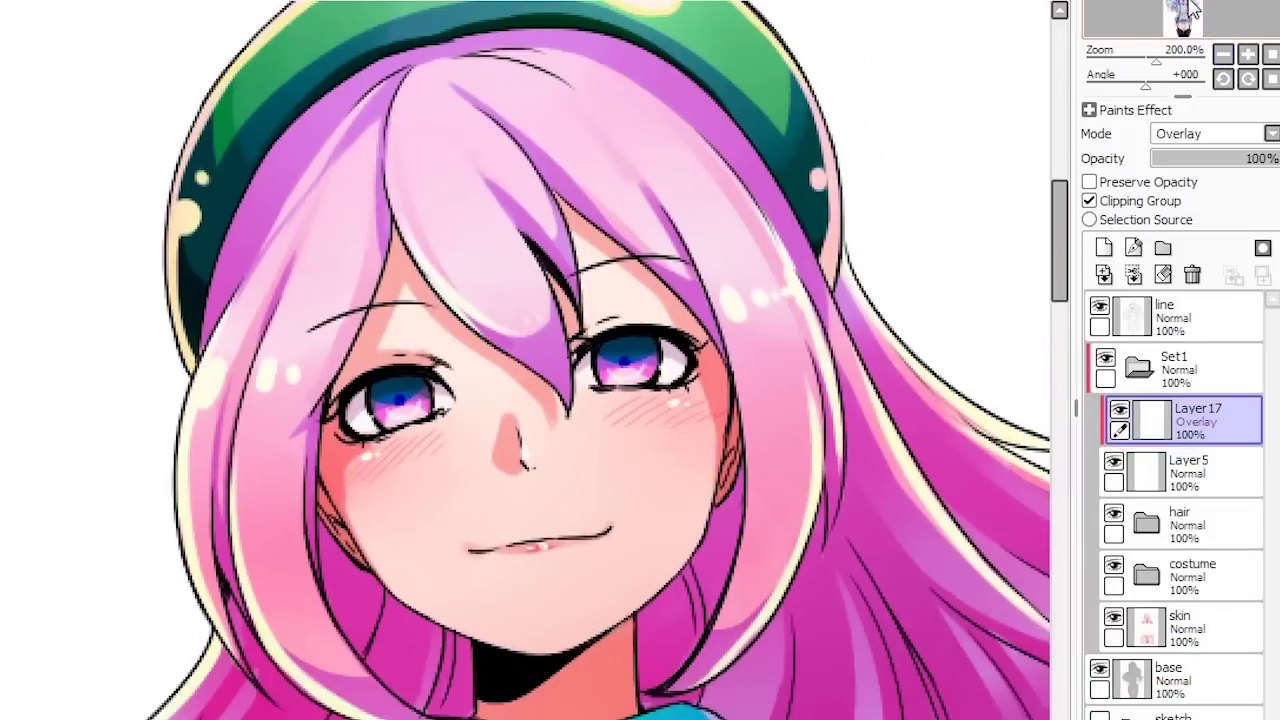
click(1247, 54)
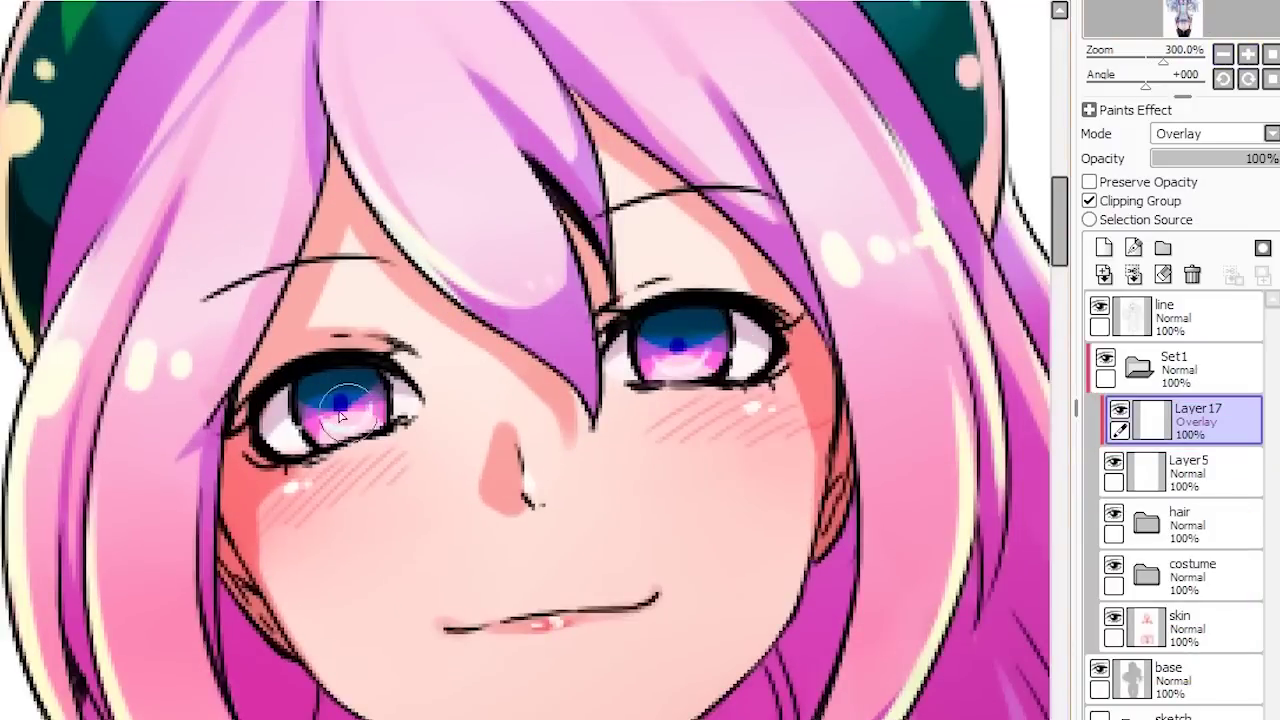
scroll(257, 378, up, 1)
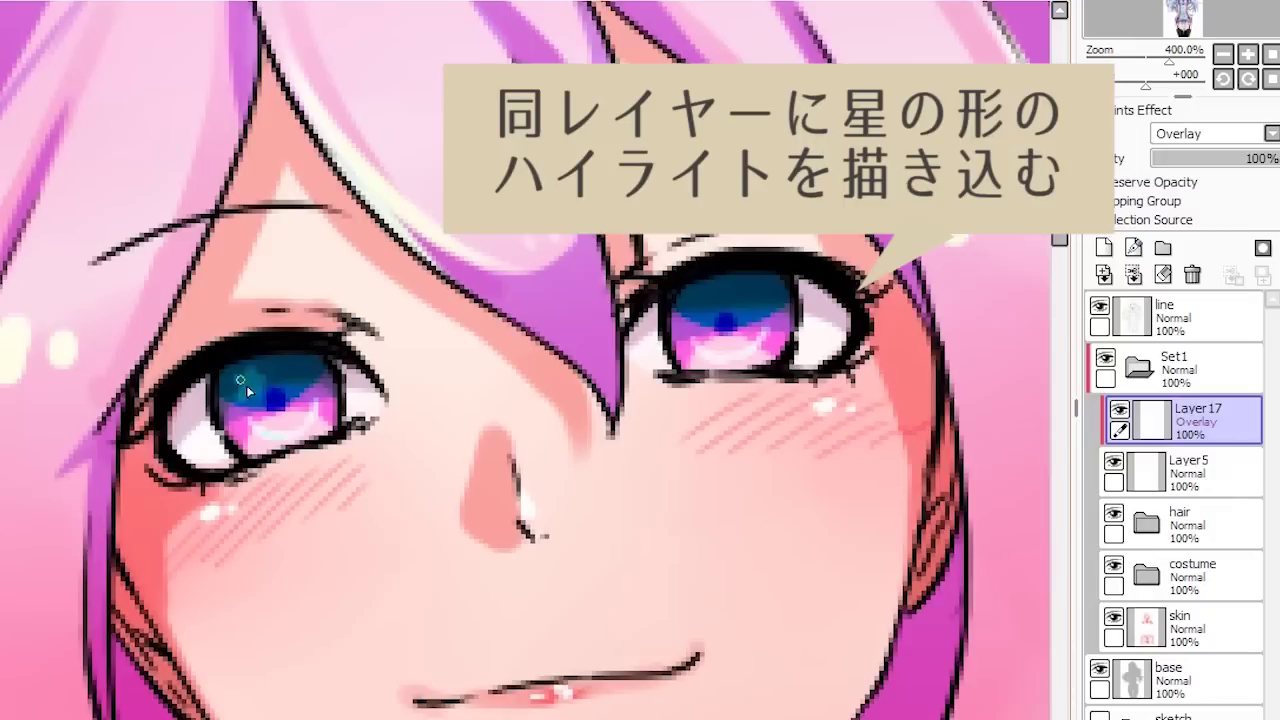
key(ctrl+z)
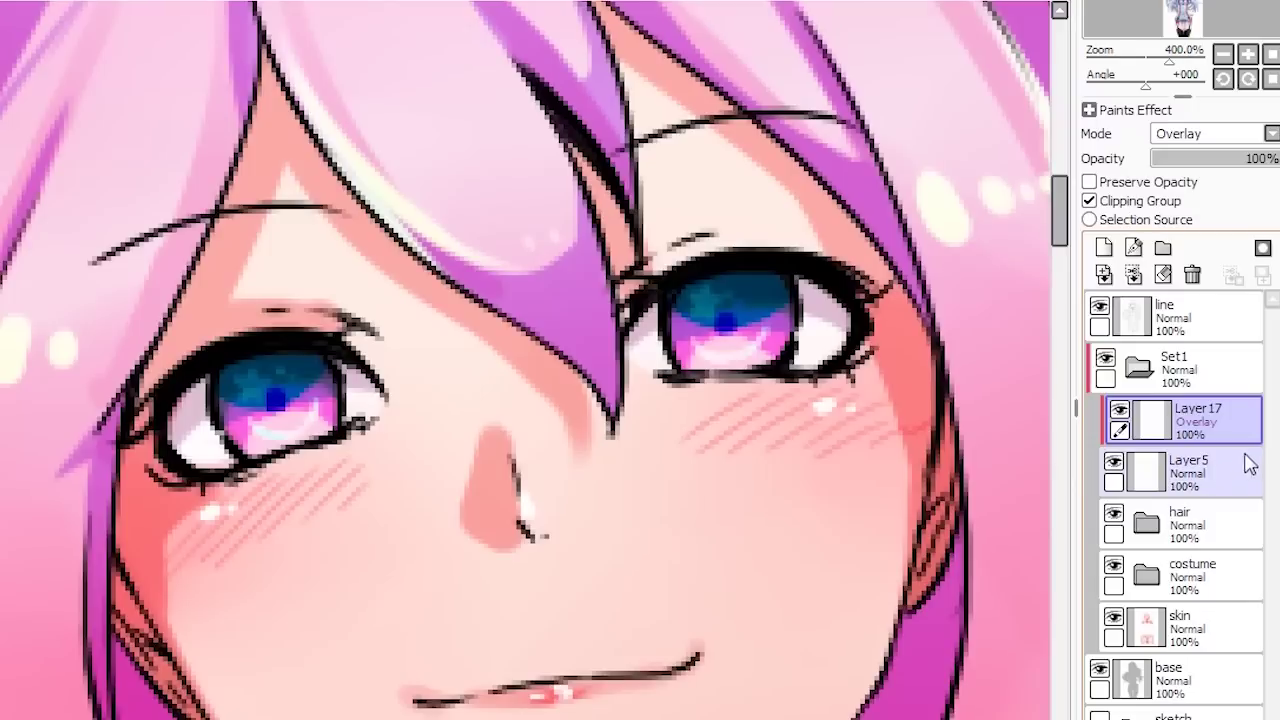
key(ctrl+e)
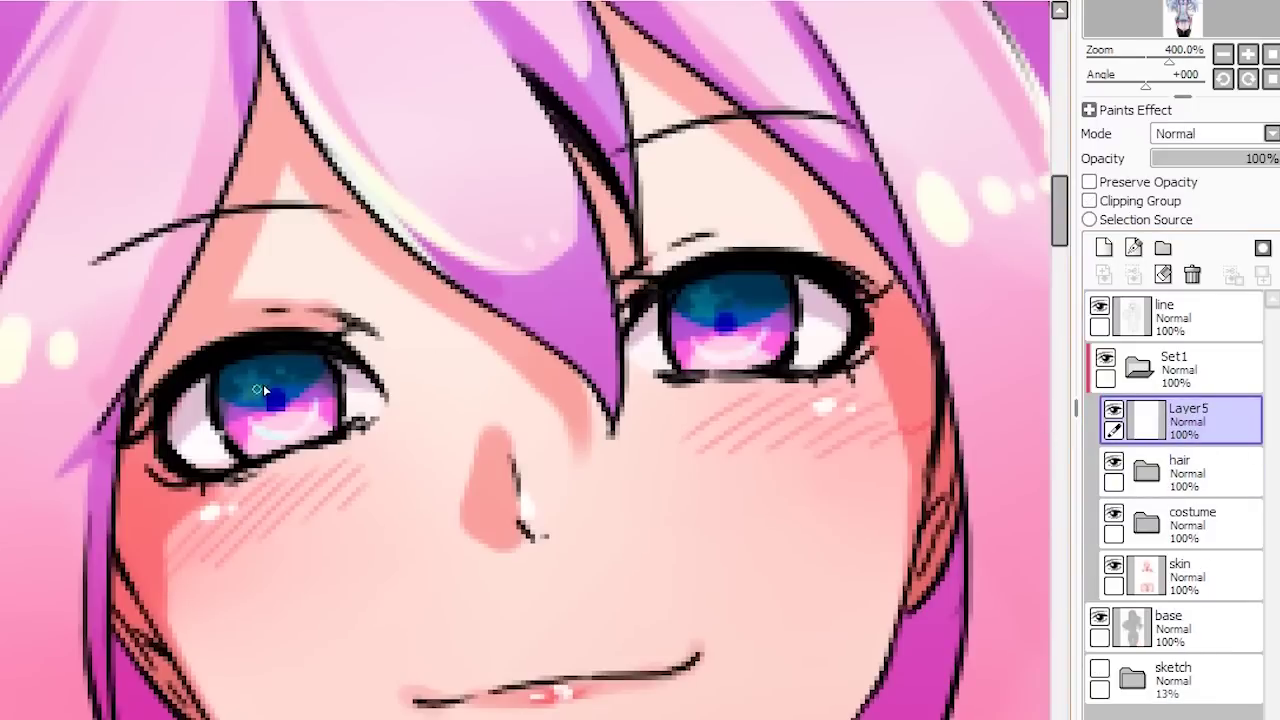
Step: On a new Normal layer, draw pale yellow star highlights in both eyes
click(1104, 274)
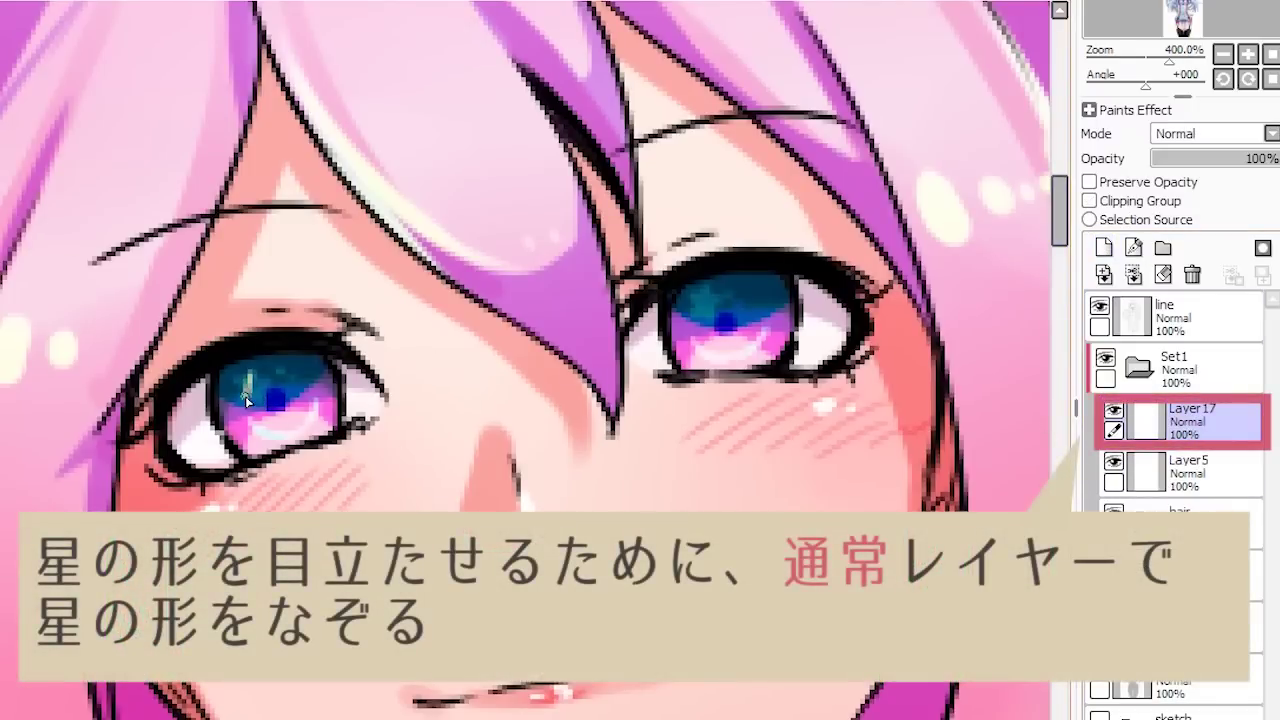
drag(258, 383, 252, 388)
mouse_move(699, 310)
mouse_down()
mouse_move(712, 318)
mouse_move(702, 310)
mouse_up()
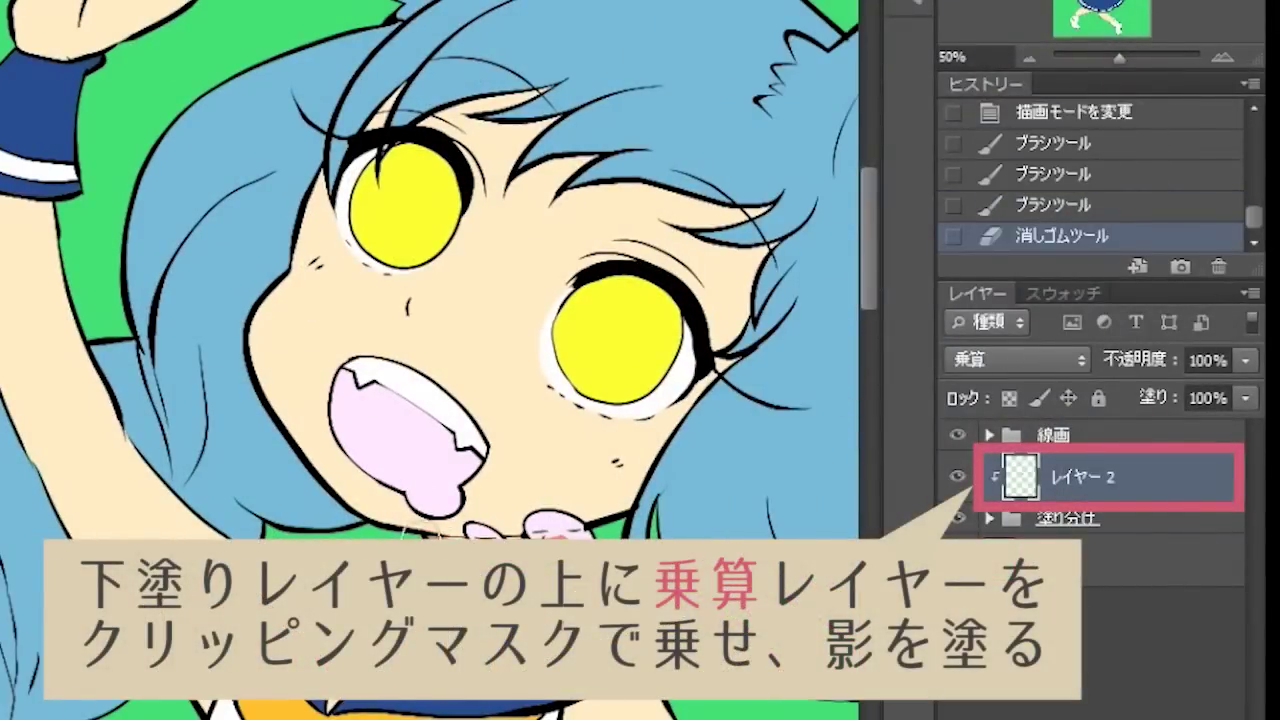
Step: Zoom out to the whole figure and paint Multiply shadows across hair, ears and face
click(1027, 55)
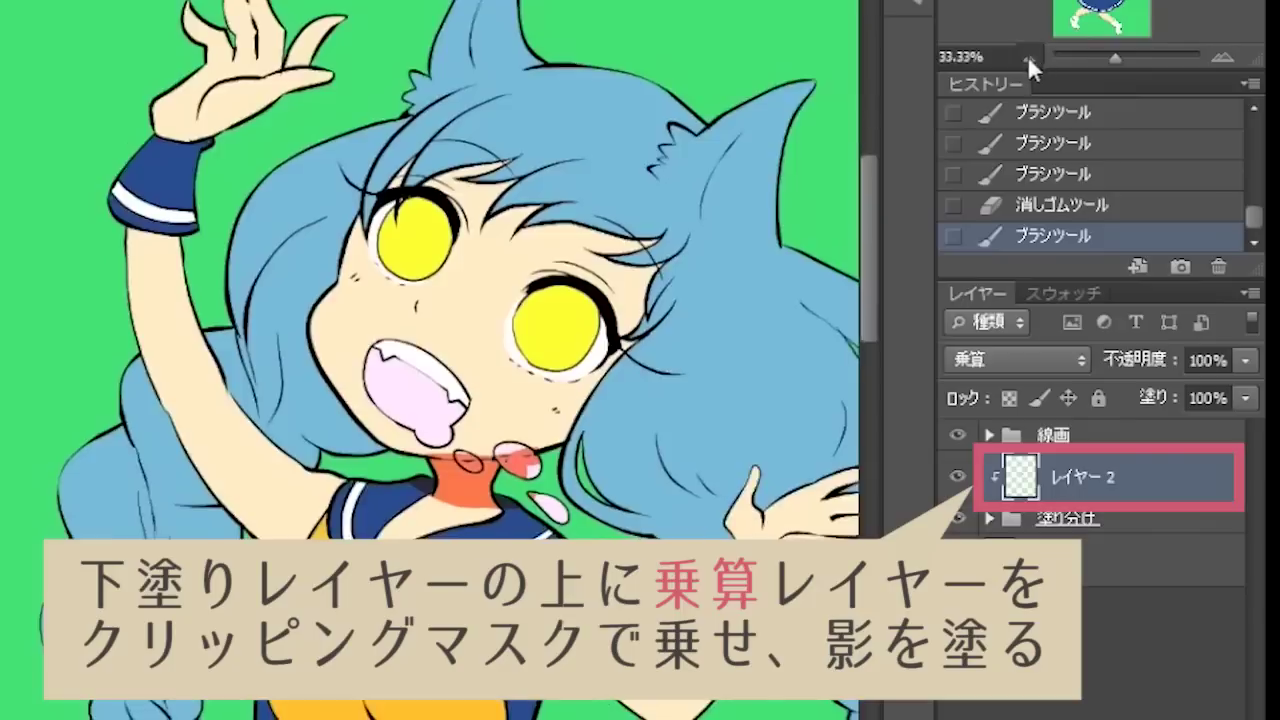
click(1027, 55)
click(1045, 174)
click(1110, 238)
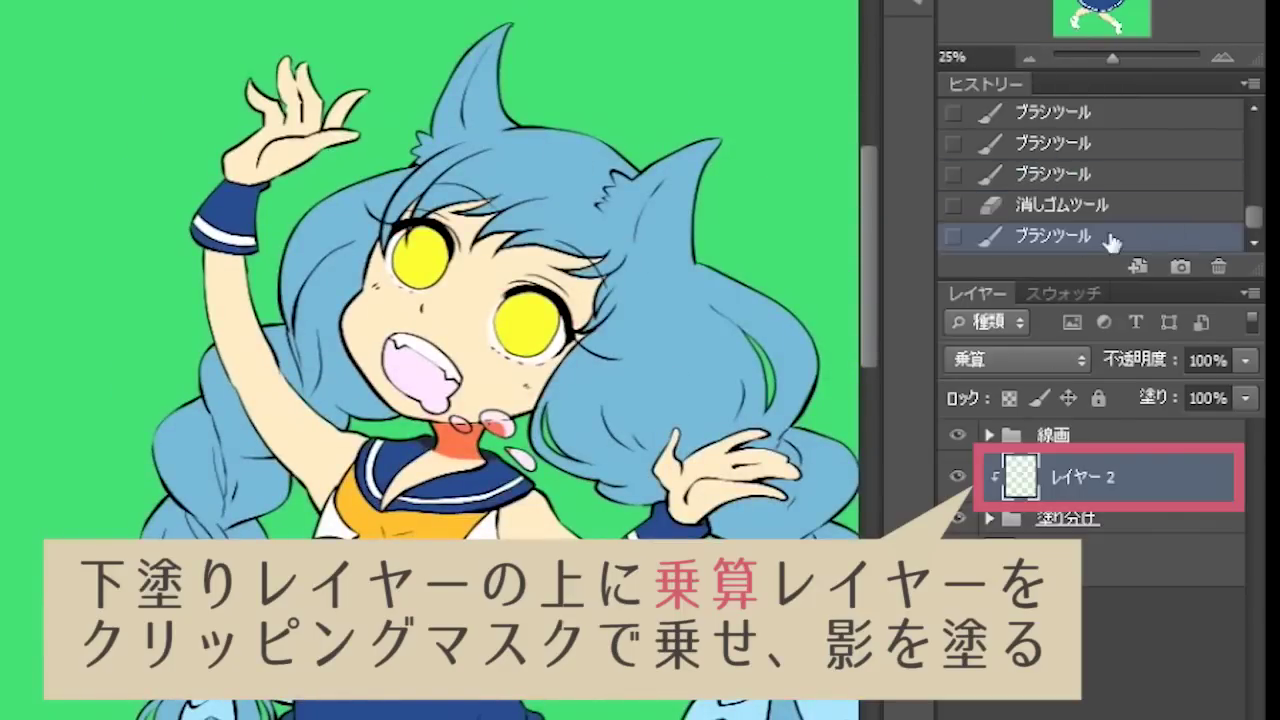
drag(340, 195, 775, 300)
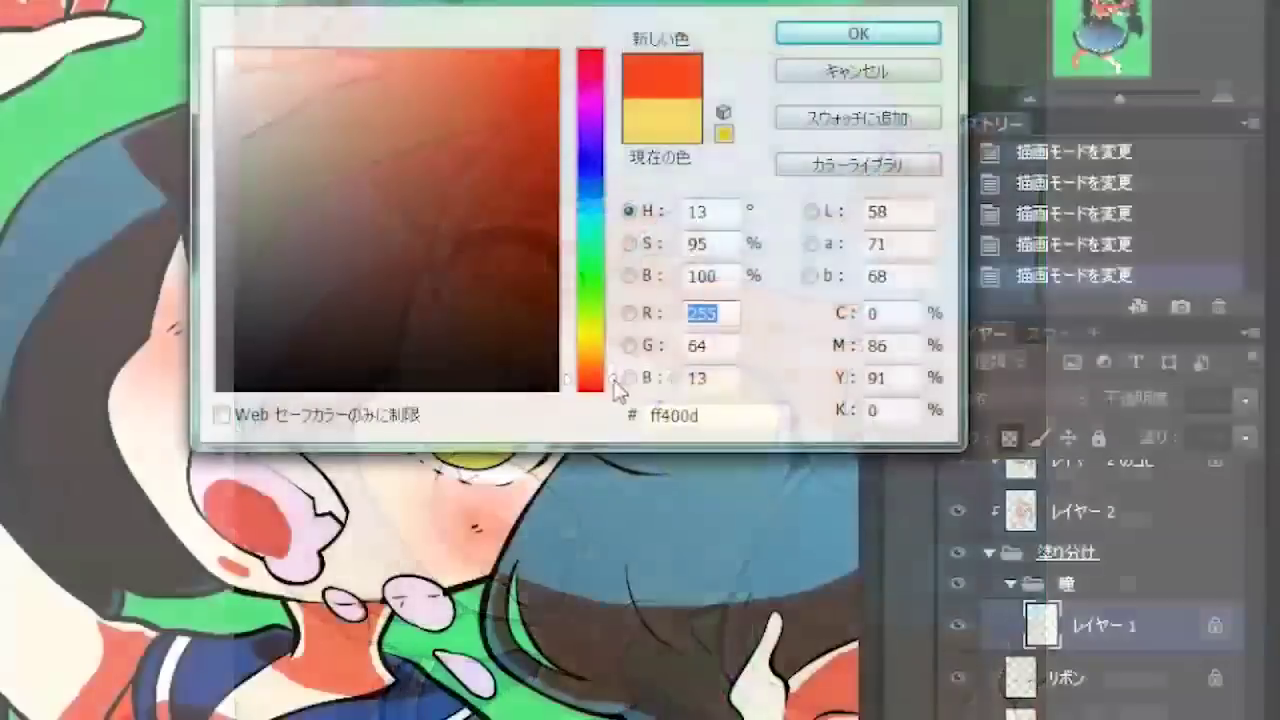
Step: Pick a red-orange colour and fill both irises with a red-to-yellow gradient
click(500, 106)
click(829, 40)
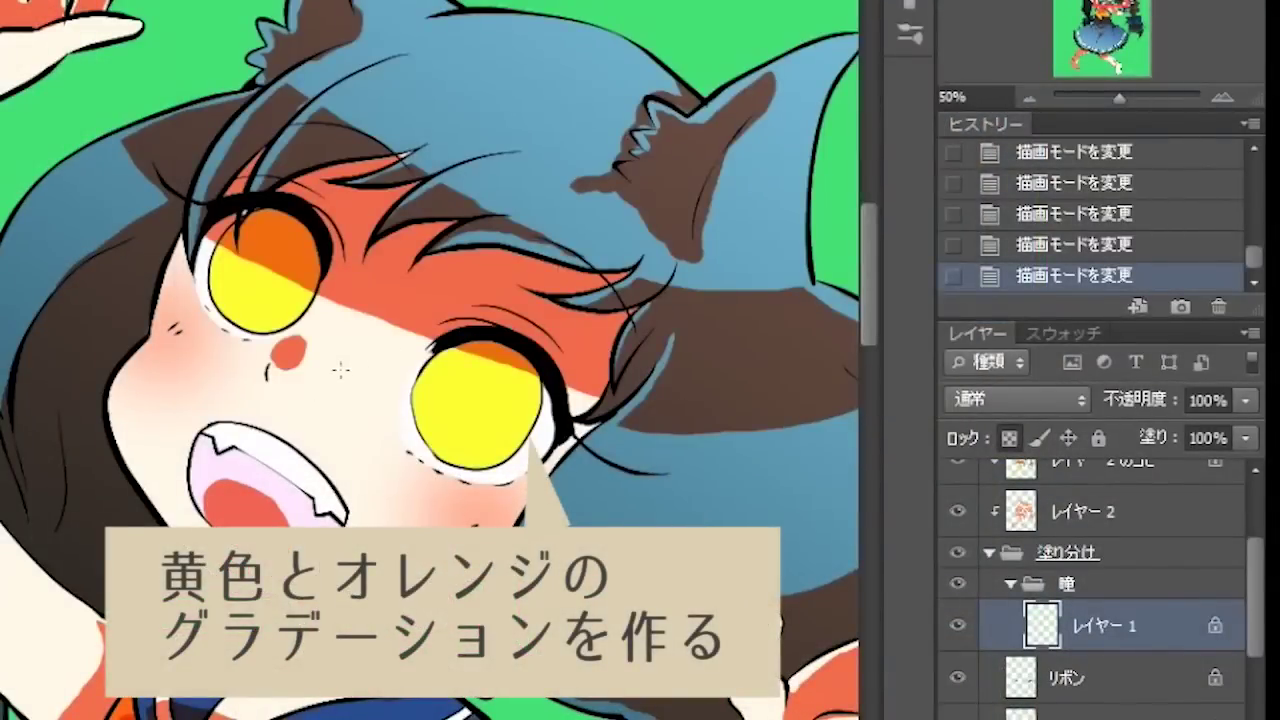
drag(340, 370, 431, 261)
drag(397, 320, 593, 108)
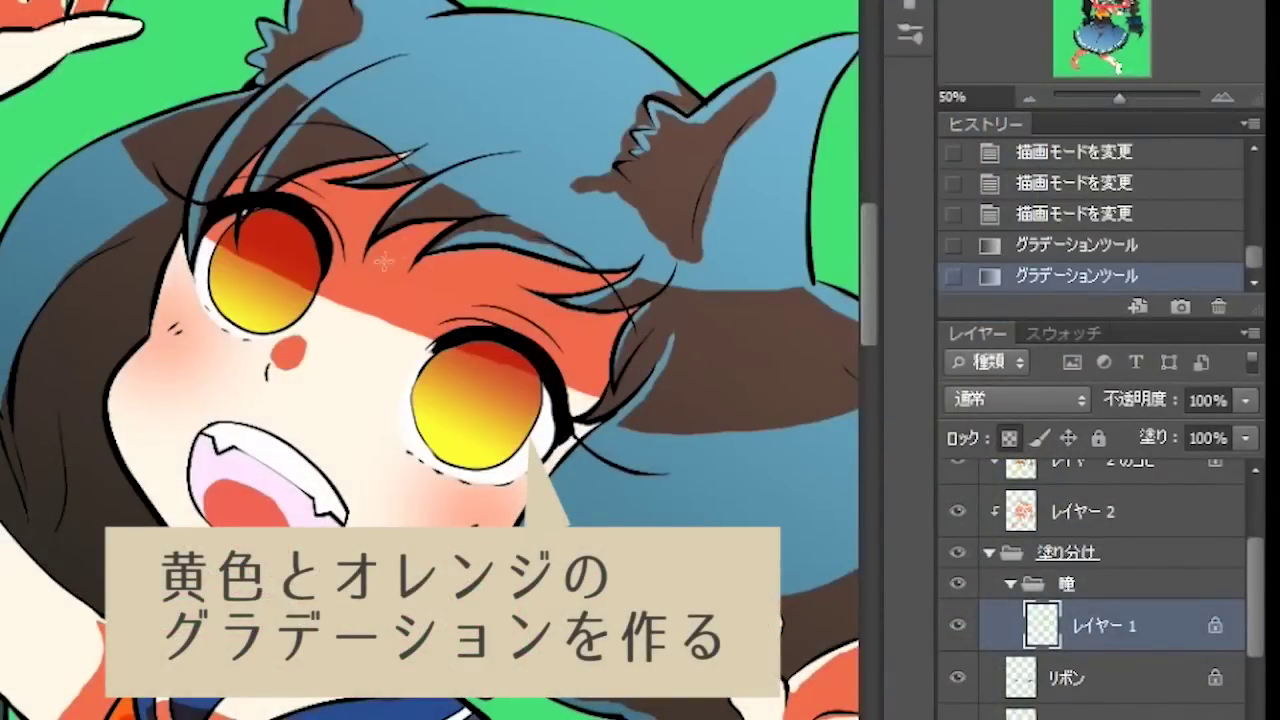
key(ctrl+shift+alt+n)
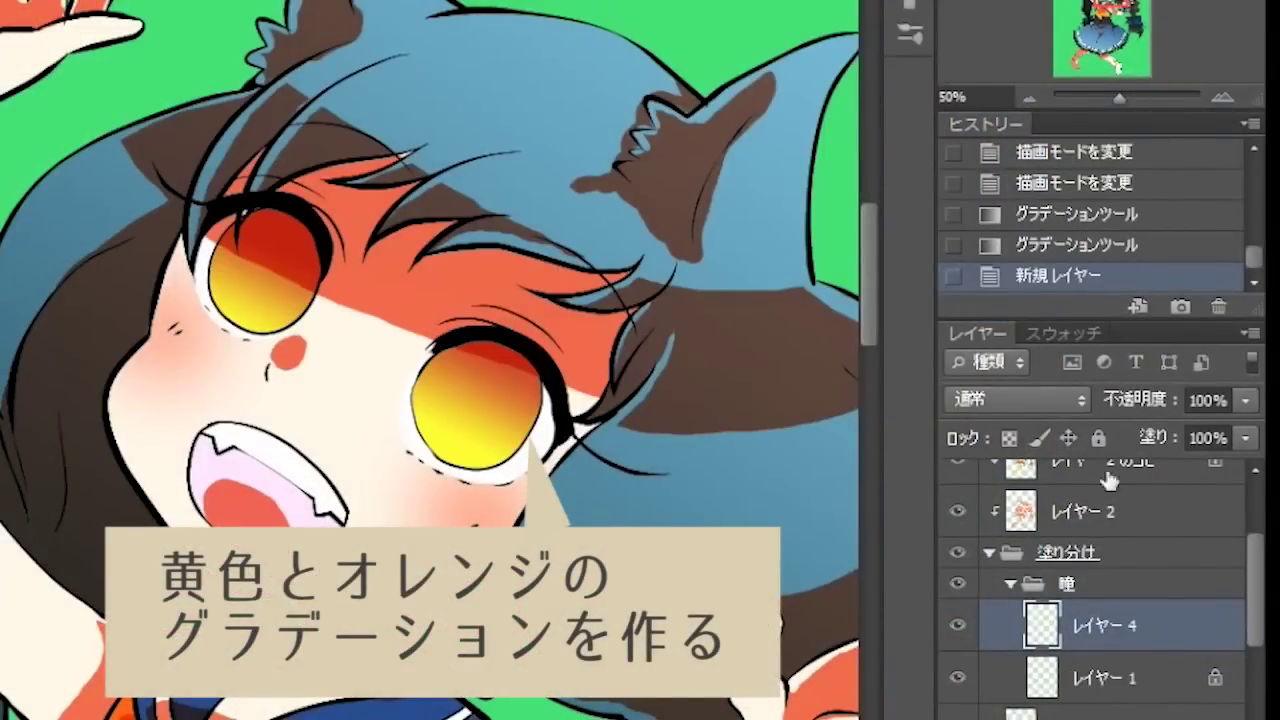
Step: Paint red-brown heart-shaped pupils into both irises on a layer clipped to the iris colour
key(ctrl+z)
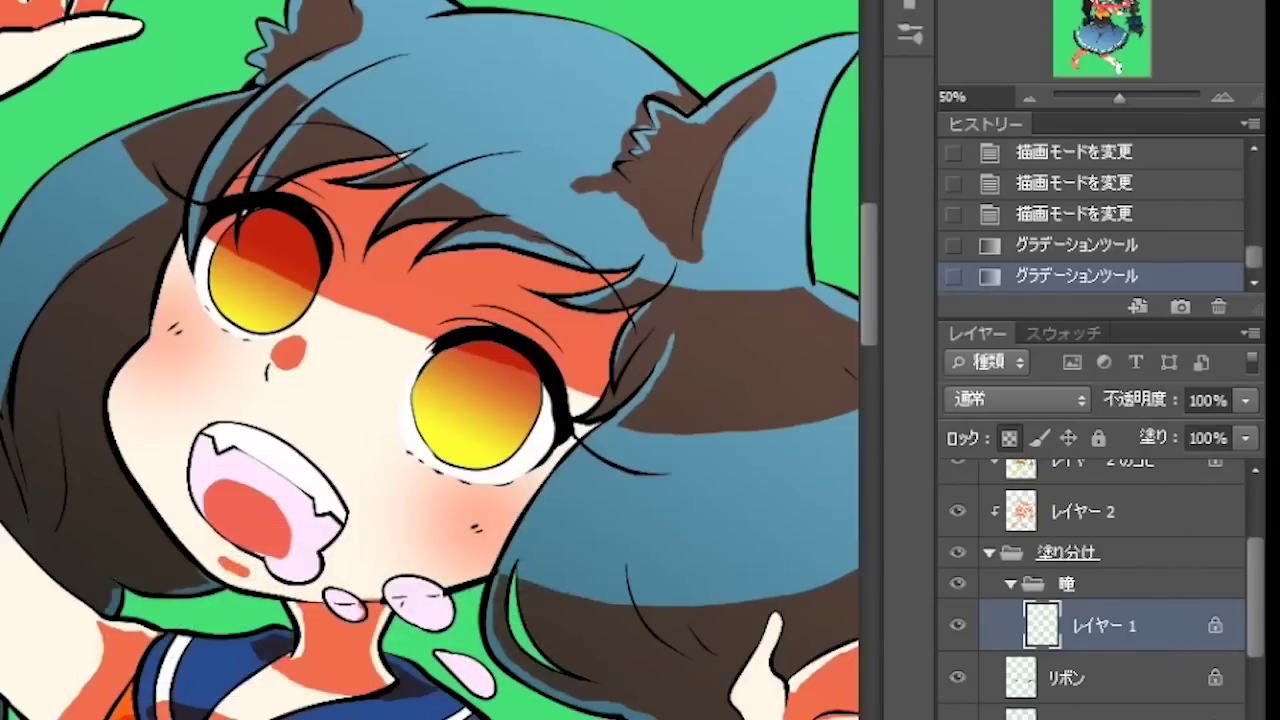
key(ctrl+z)
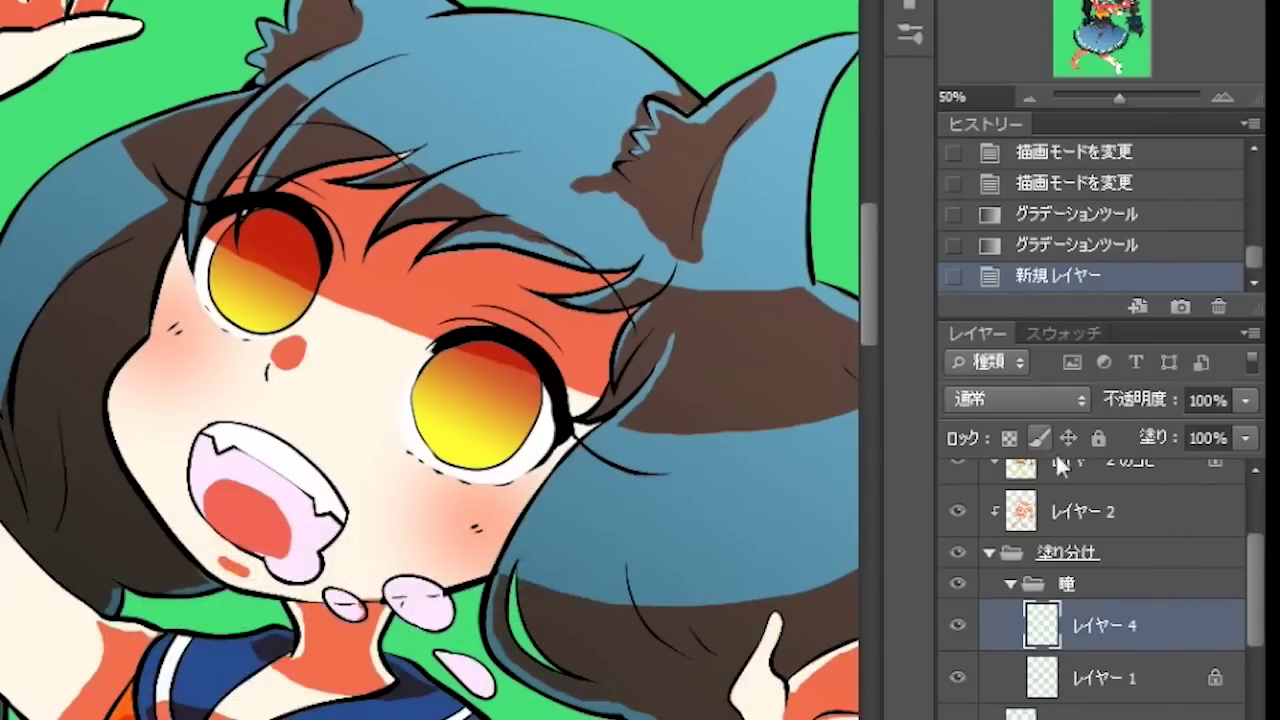
right_click(1091, 626)
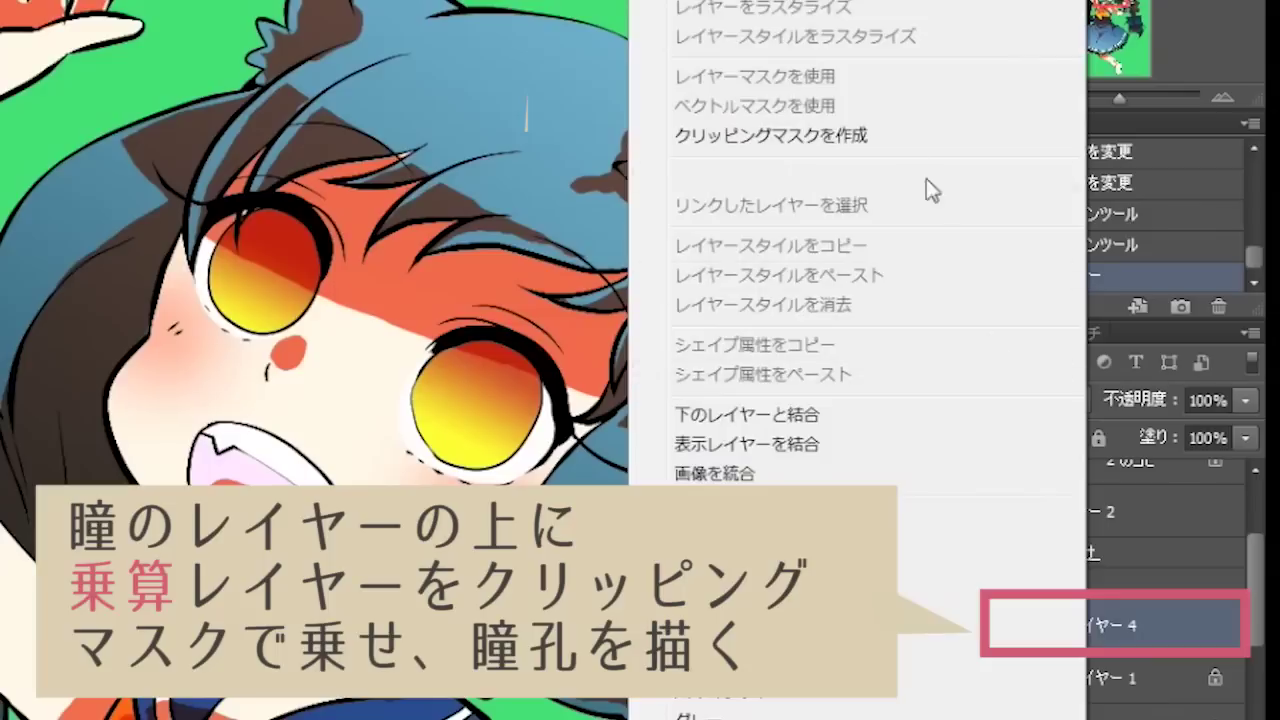
click(1057, 134)
mouse_move(495, 400)
mouse_down()
mouse_move(508, 414)
mouse_move(474, 393)
mouse_move(482, 418)
mouse_up()
drag(250, 265, 268, 290)
drag(500, 390, 470, 420)
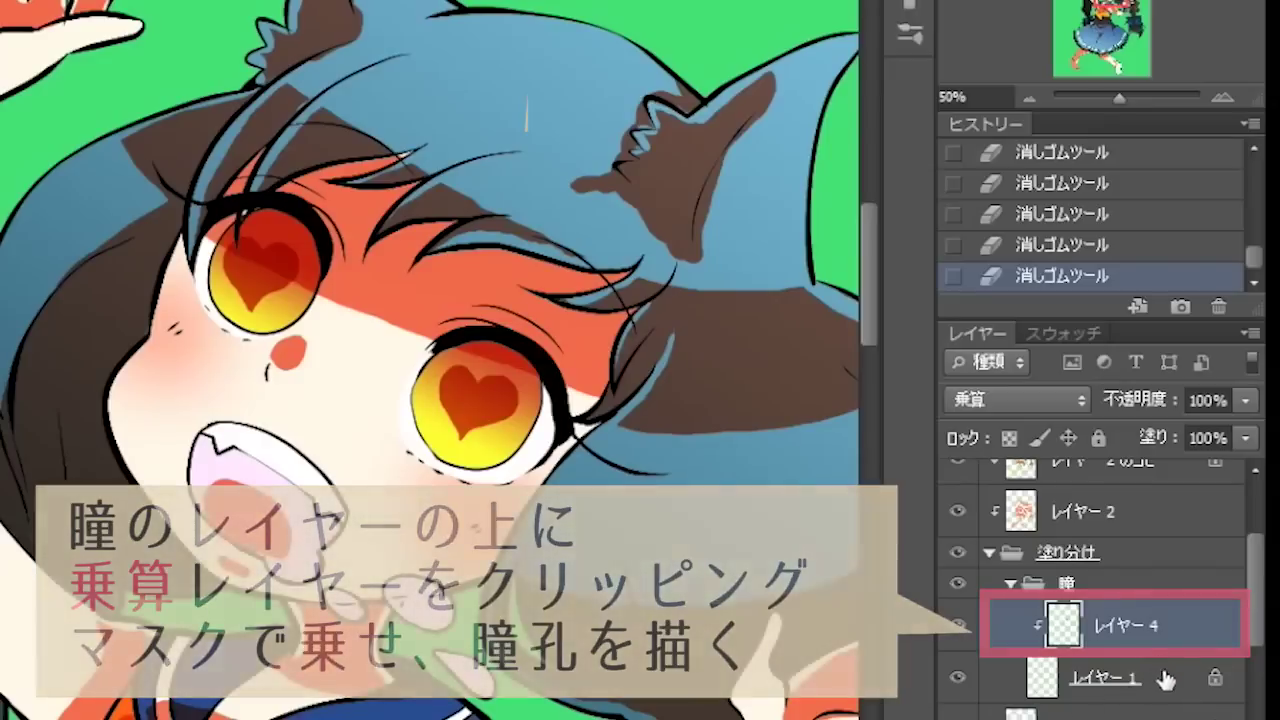
Step: Add another new layer above the heart pupils
key(ctrl+alt+shift+n)
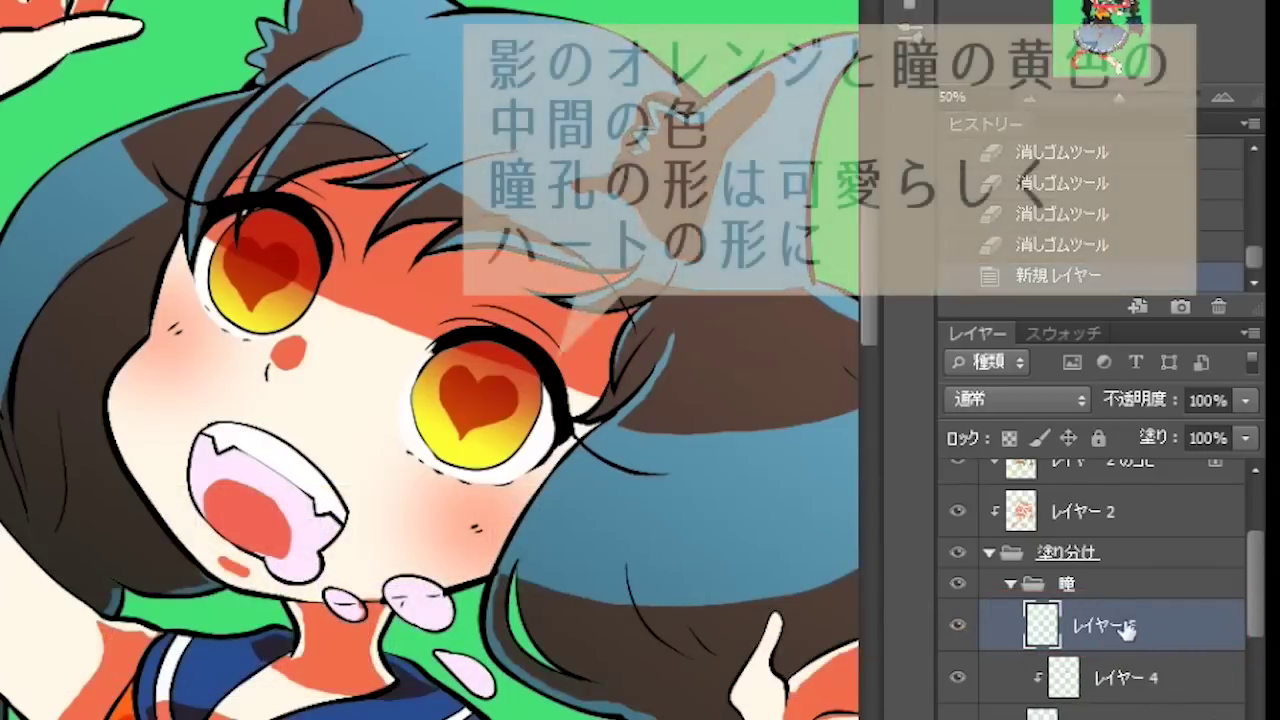
right_click(1115, 625)
key(Escape)
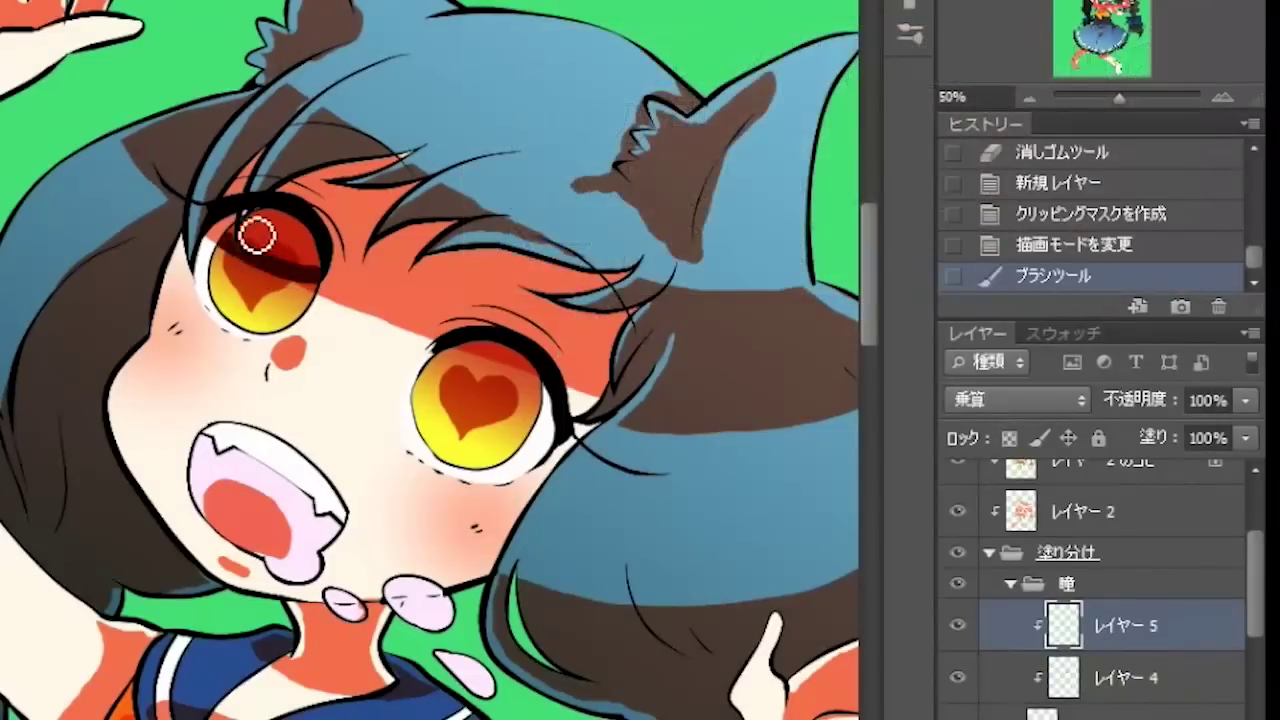
Step: Paint deep red across the upper part of both irises
drag(230, 240, 320, 265)
drag(420, 370, 530, 395)
mouse_move(440, 350)
mouse_down()
mouse_move(540, 400)
mouse_move(544, 447)
mouse_up()
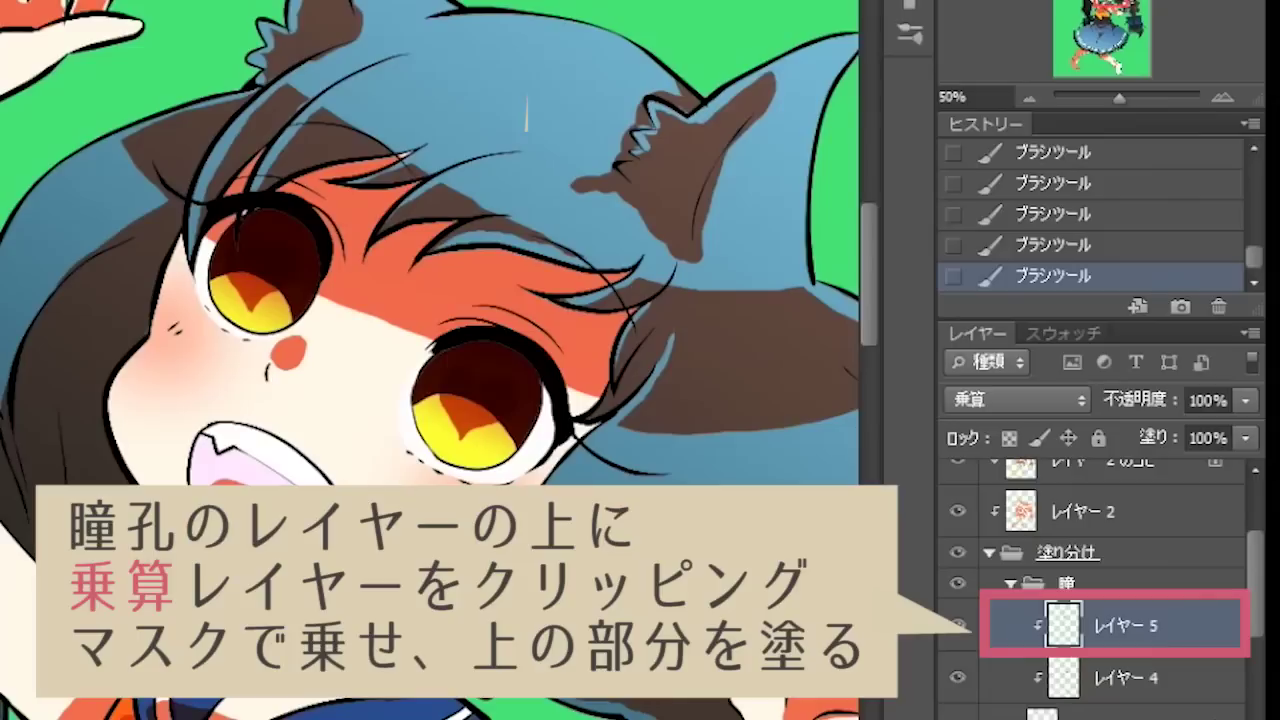
Step: Use a soft round brush preset to erase the red tops so they fade downward
right_click(10, 10)
click(140, 82)
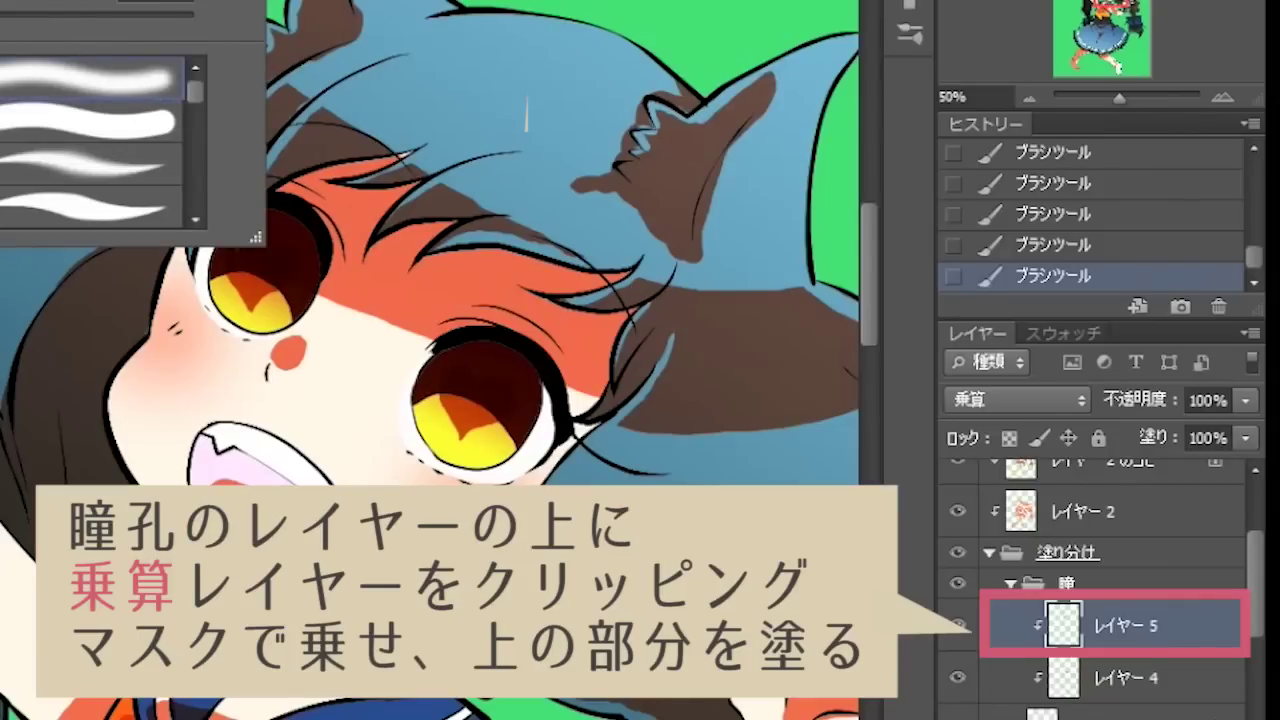
drag(455, 350, 530, 378)
mouse_move(215, 215)
mouse_down()
mouse_move(240, 180)
mouse_move(290, 230)
mouse_up()
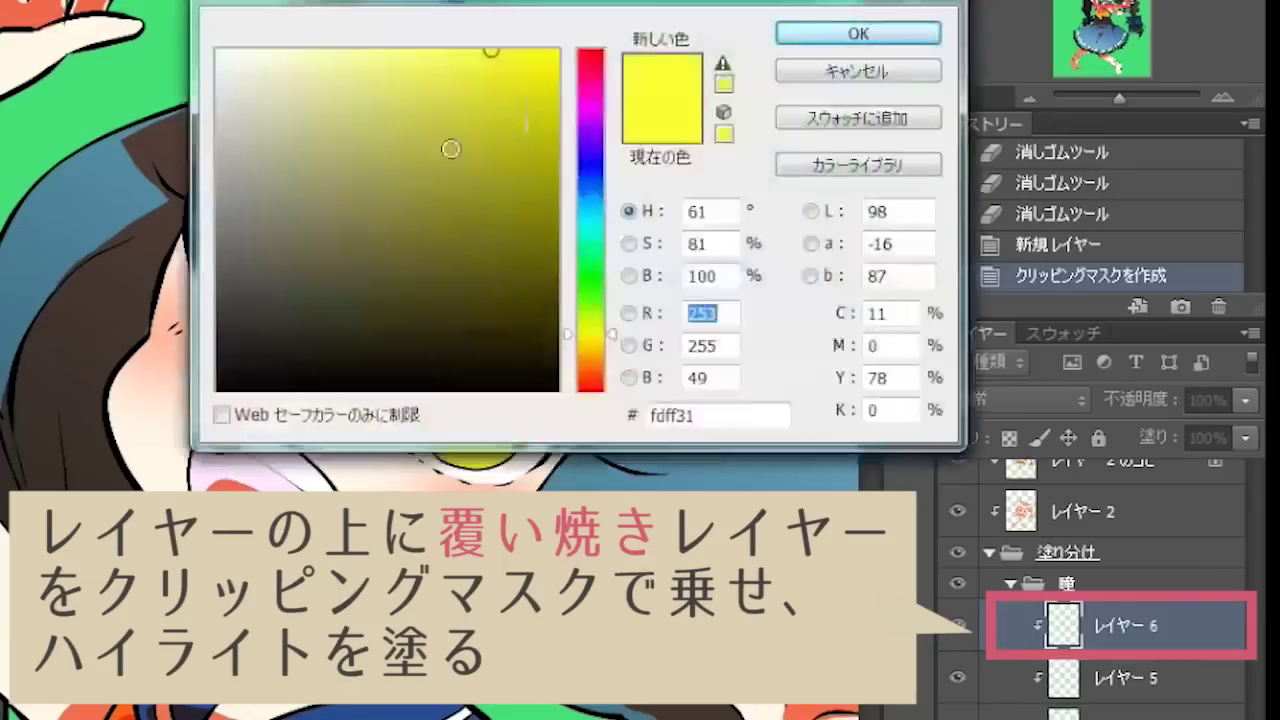
Step: Choose a pale cream colour and set the clipped layer to Color Dodge
click(314, 50)
drag(590, 334, 590, 352)
click(858, 34)
click(1016, 398)
click(1000, 83)
Step: Brush glowing highlights into both eyes and dab three small dots in the right eye
drag(463, 447, 470, 440)
drag(250, 310, 258, 300)
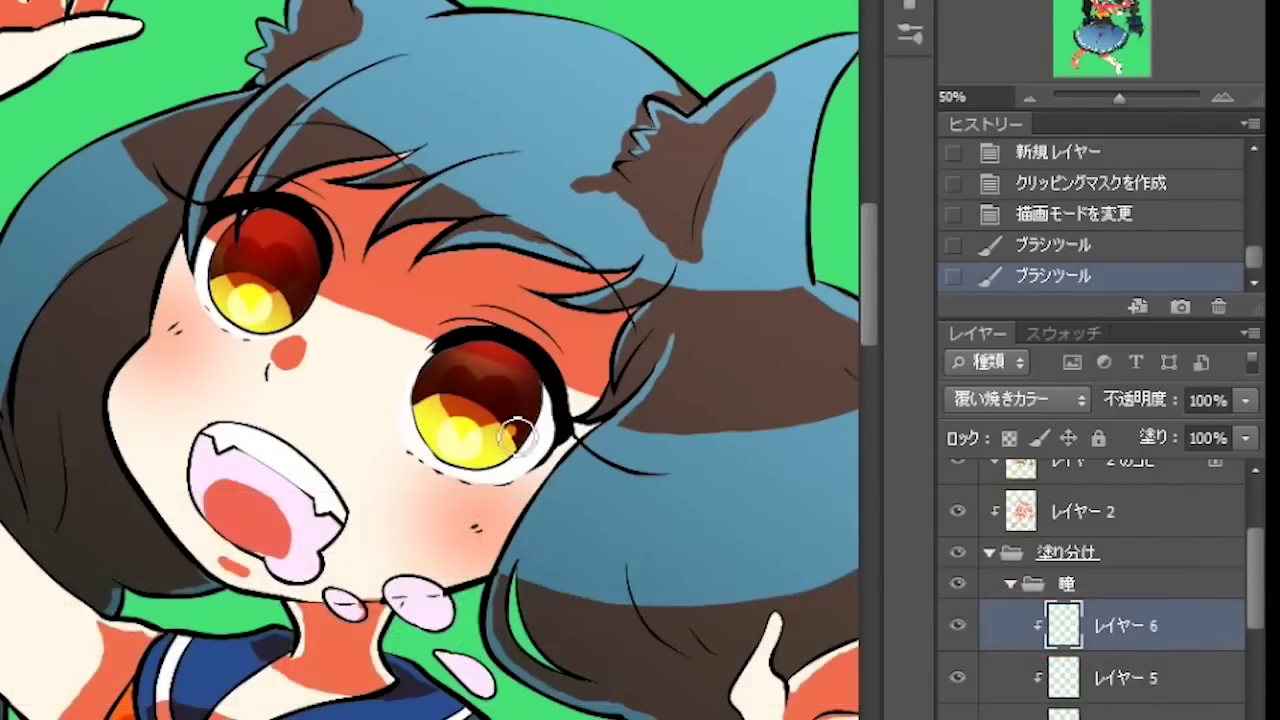
click(517, 432)
click(524, 420)
click(530, 408)
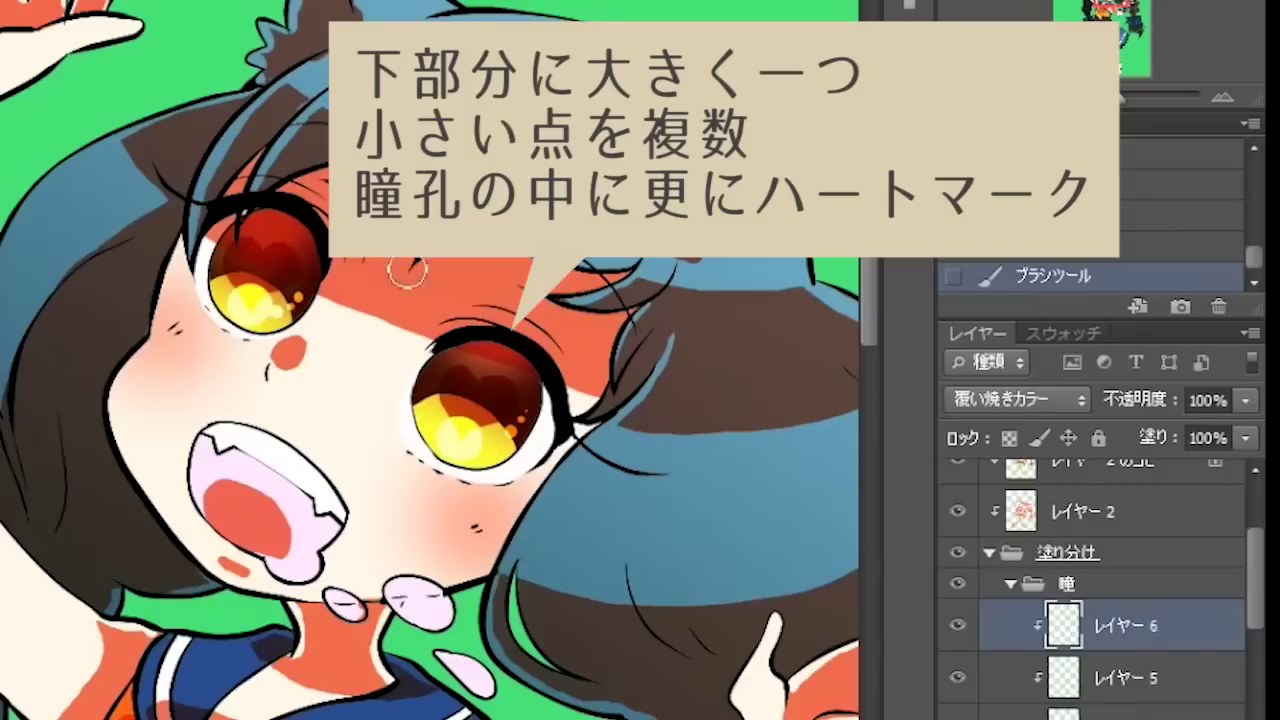
Step: Trim the right eye's highlight, then add orange dots and tiny heart highlights in both pupils
key(e)
drag(486, 380, 500, 409)
key(b)
click(486, 392)
mouse_move(473, 396)
mouse_down()
mouse_move(471, 420)
mouse_move(451, 380)
mouse_up()
drag(289, 251, 233, 287)
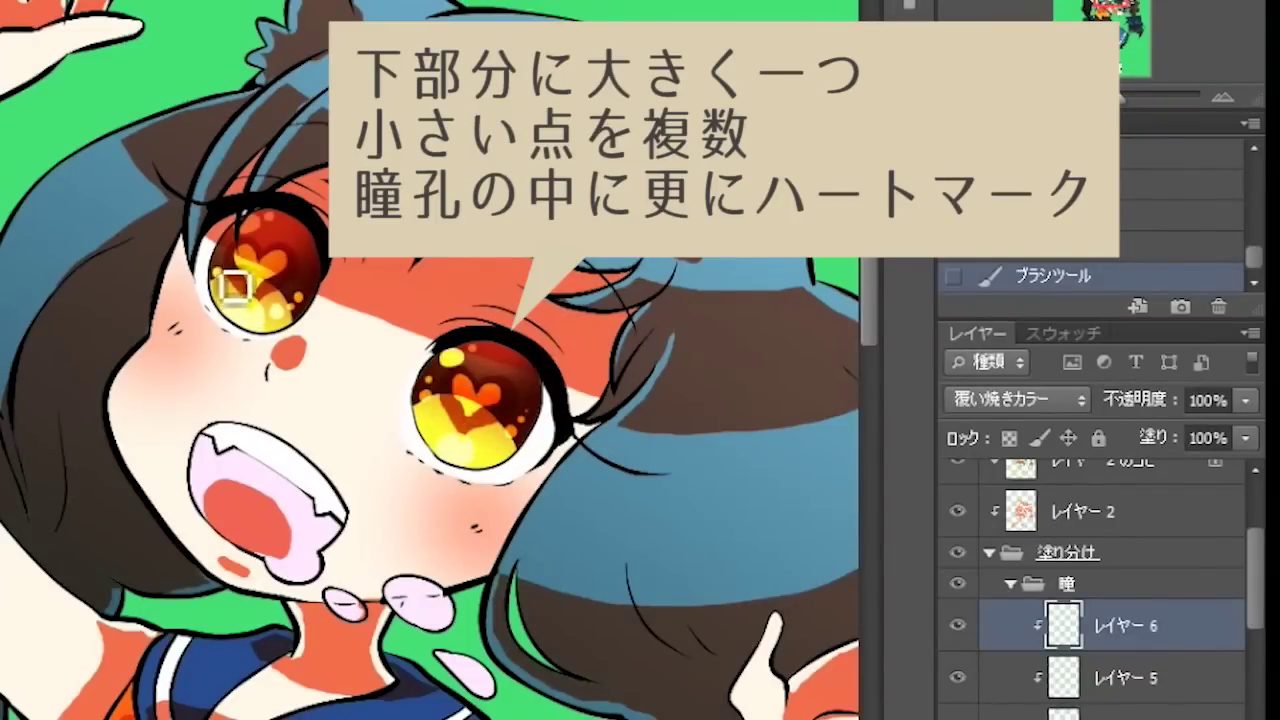
click(1120, 712)
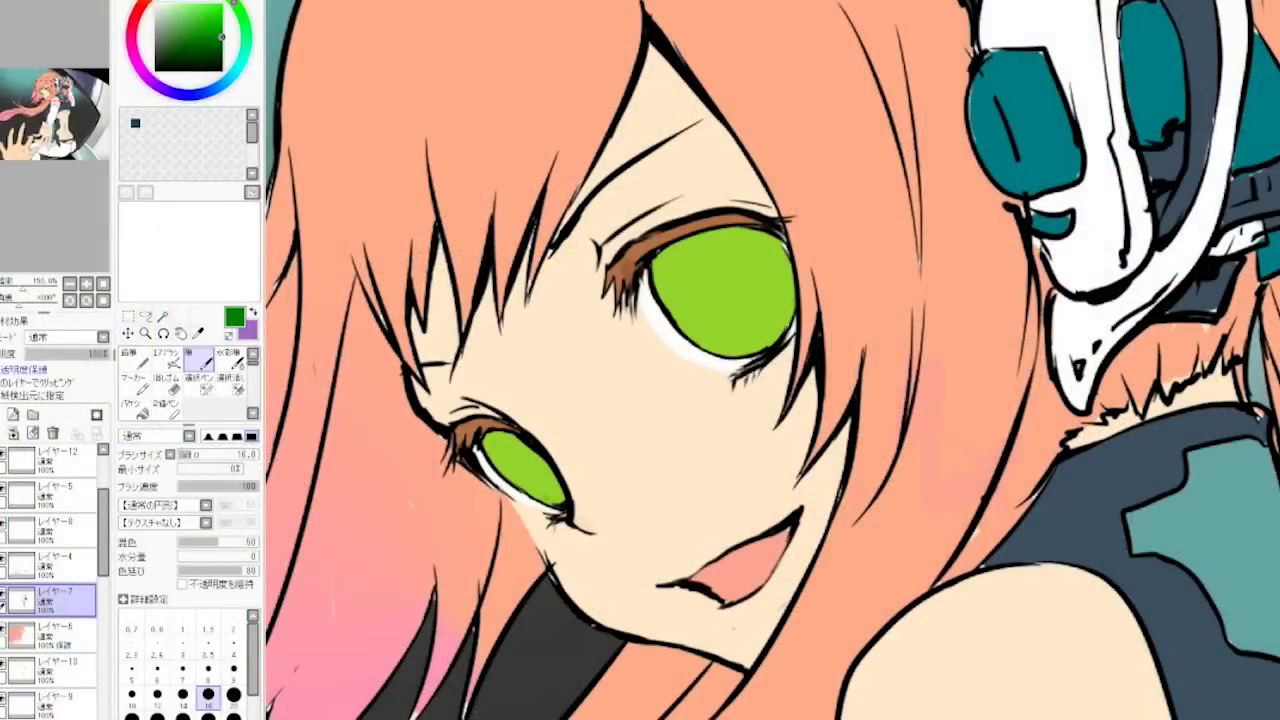
Step: Shade both iris tops darker green and brighten the large iris's lower part yellow-green
mouse_move(745, 242)
mouse_down()
mouse_move(697, 258)
mouse_move(722, 236)
mouse_move(664, 292)
mouse_move(748, 248)
mouse_up()
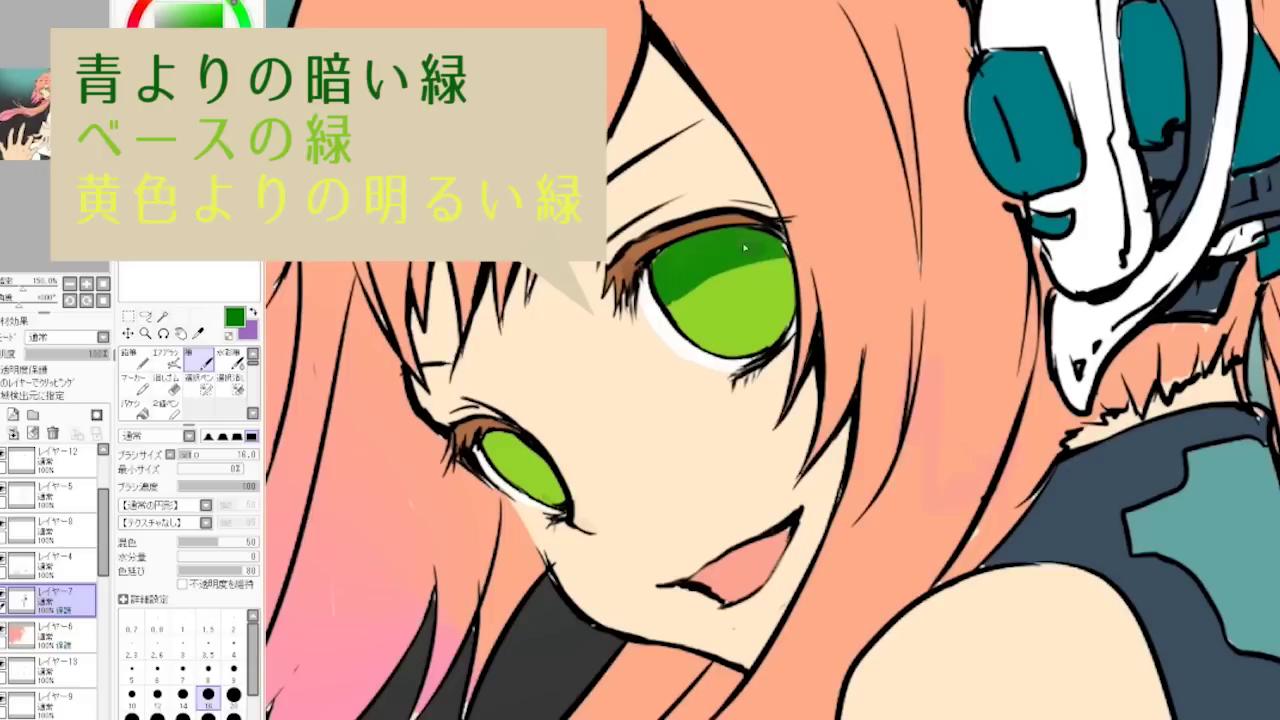
mouse_move(492, 440)
mouse_down()
mouse_move(488, 462)
mouse_move(510, 447)
mouse_up()
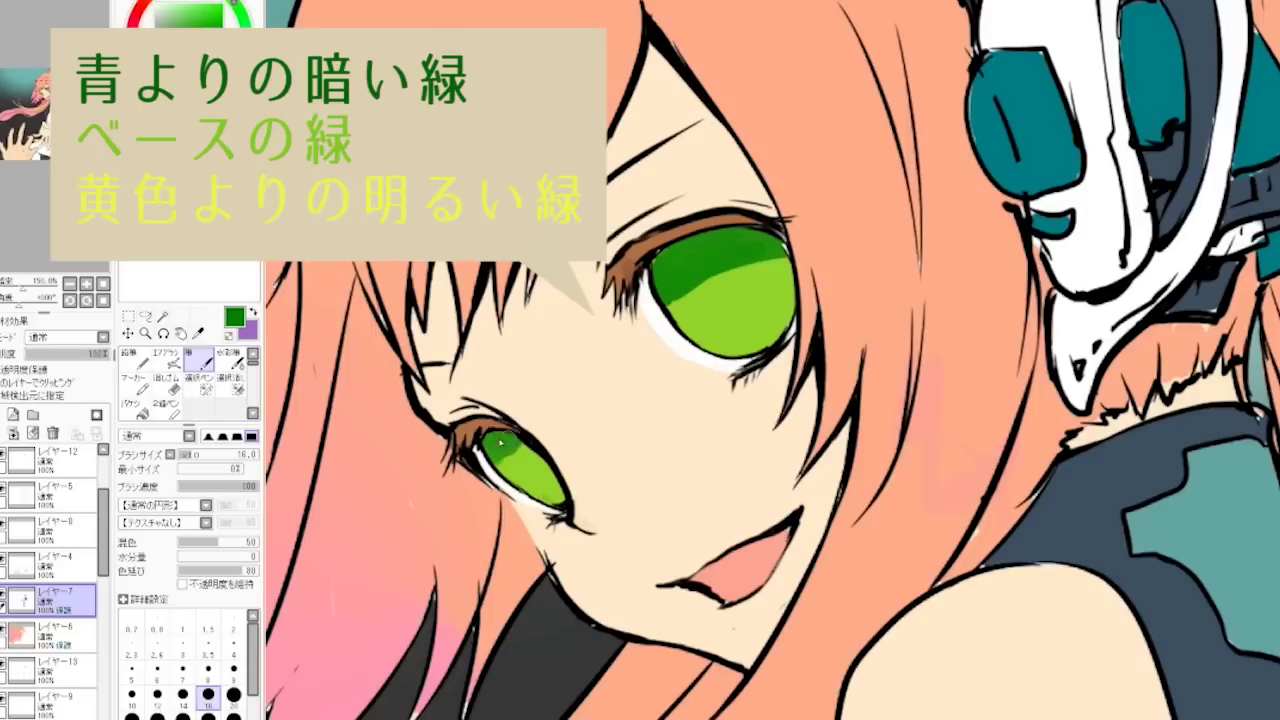
alt+click(748, 302)
drag(201, 14, 198, 4)
drag(728, 350, 788, 316)
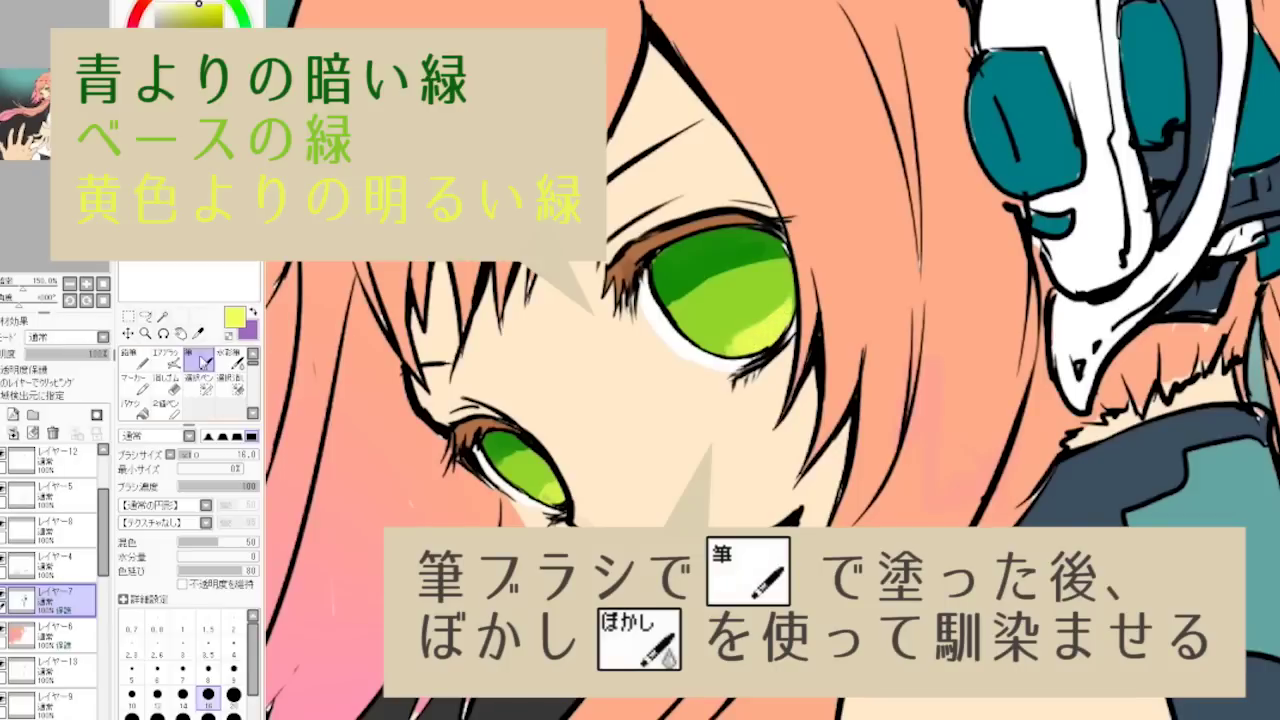
Step: Blend the large iris into a smooth gradient with a smaller ぼかし brush
scroll(194, 421, down, 2)
click(232, 408)
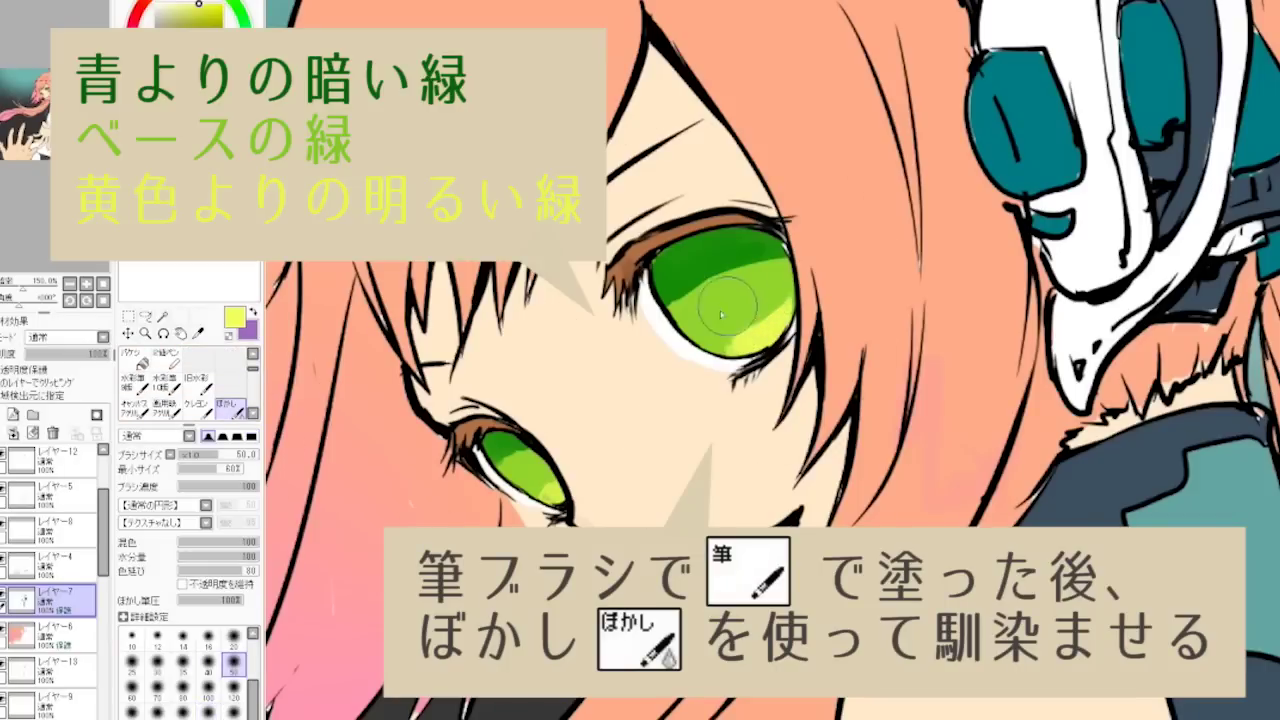
drag(700, 310, 765, 300)
click(233, 638)
drag(676, 304, 746, 326)
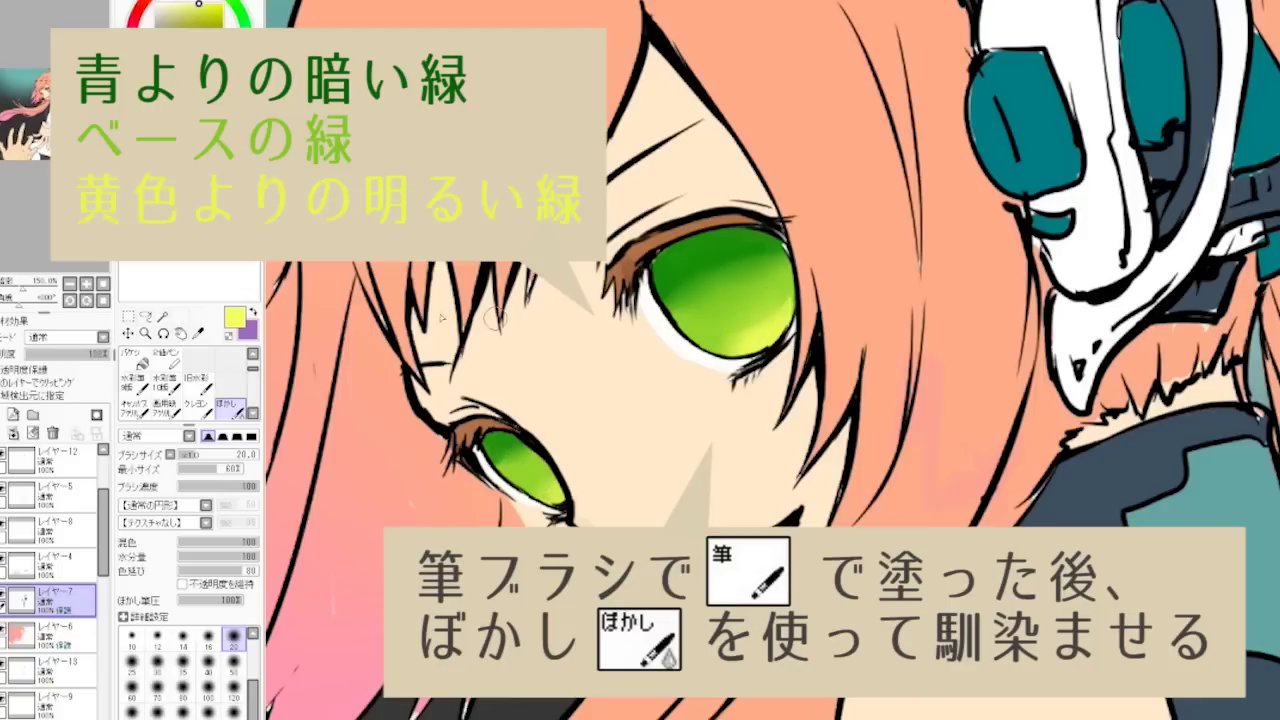
Step: With the 筆 brush, paint darker green into the upper-left of the large iris
scroll(255, 352, up, 2)
click(197, 360)
alt+click(697, 242)
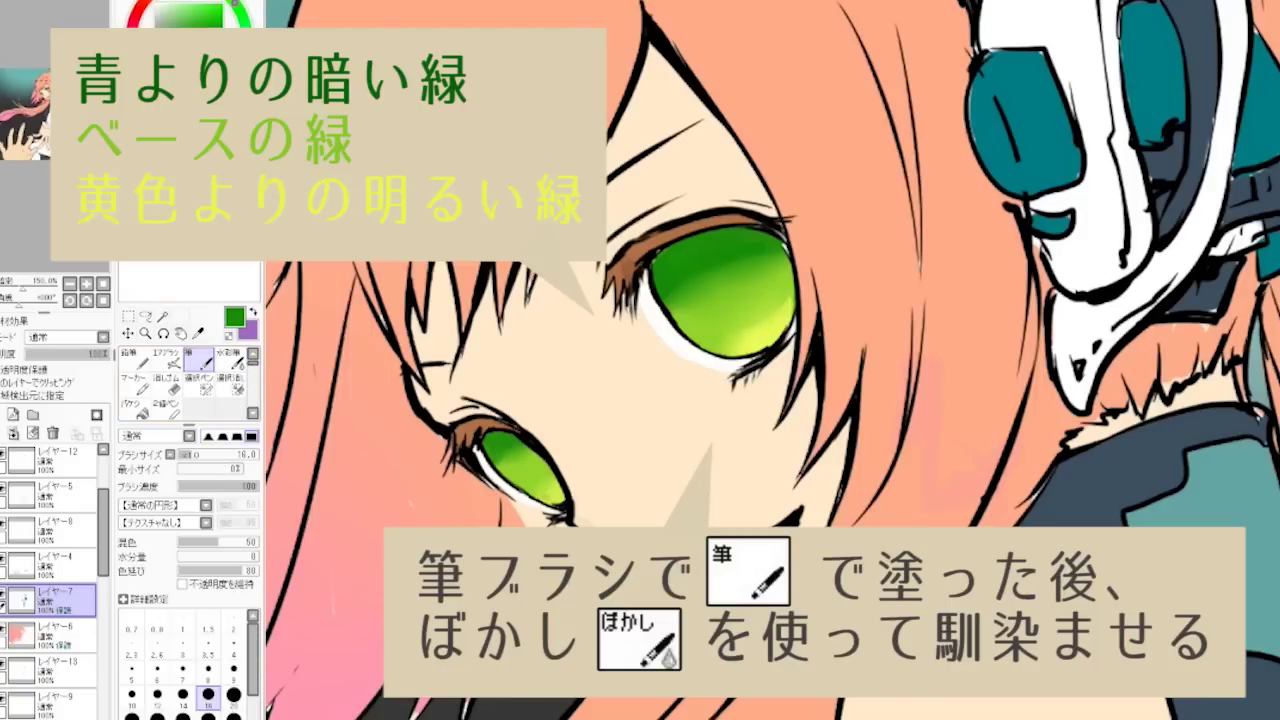
alt+click(664, 250)
drag(700, 268, 742, 306)
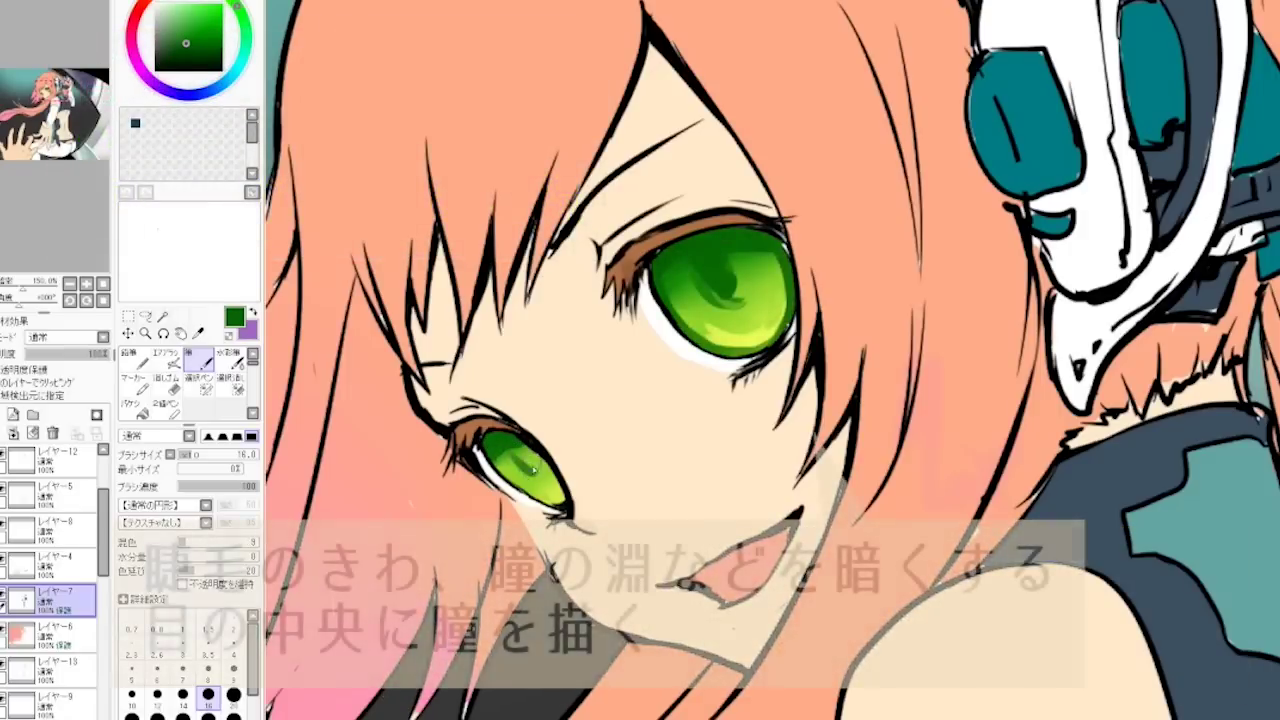
Step: Paint dark green strokes into the small iris
drag(490, 452, 550, 505)
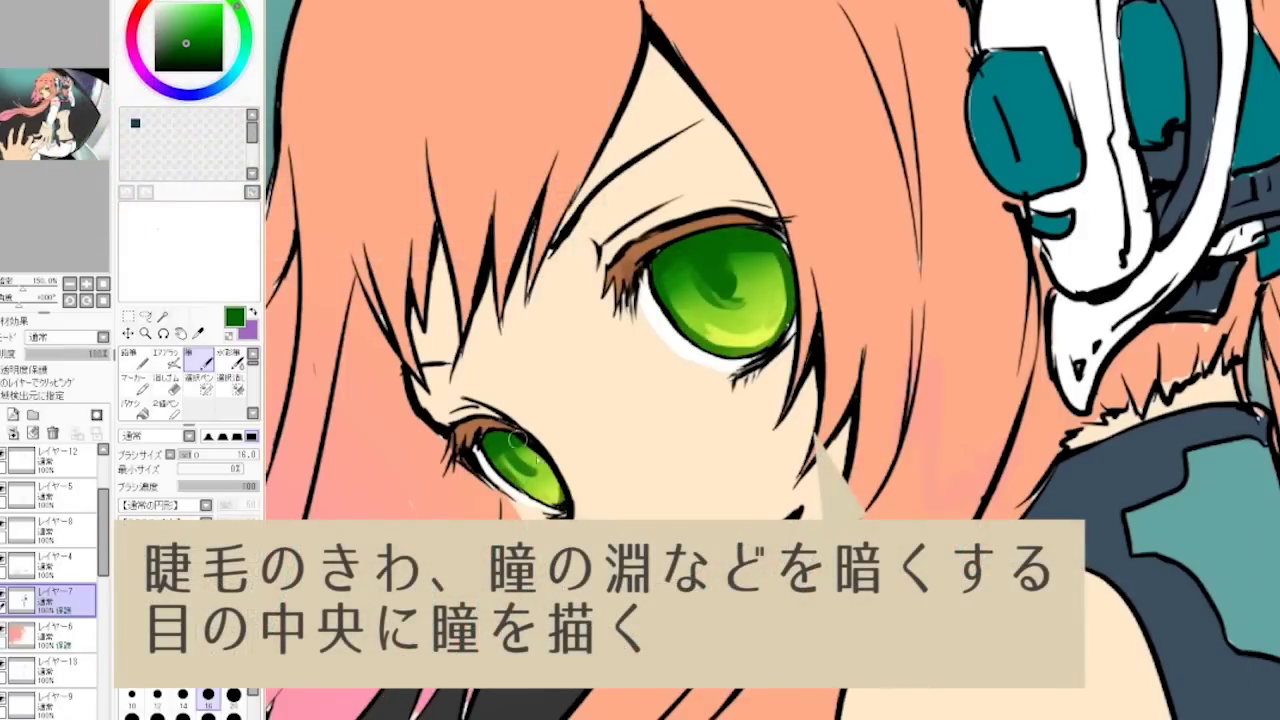
alt+click(552, 488)
alt+click(532, 474)
Step: Blend a dark reddish-brown band under the large eye's lashes and darken its pupil
click(210, 48)
drag(676, 248, 750, 230)
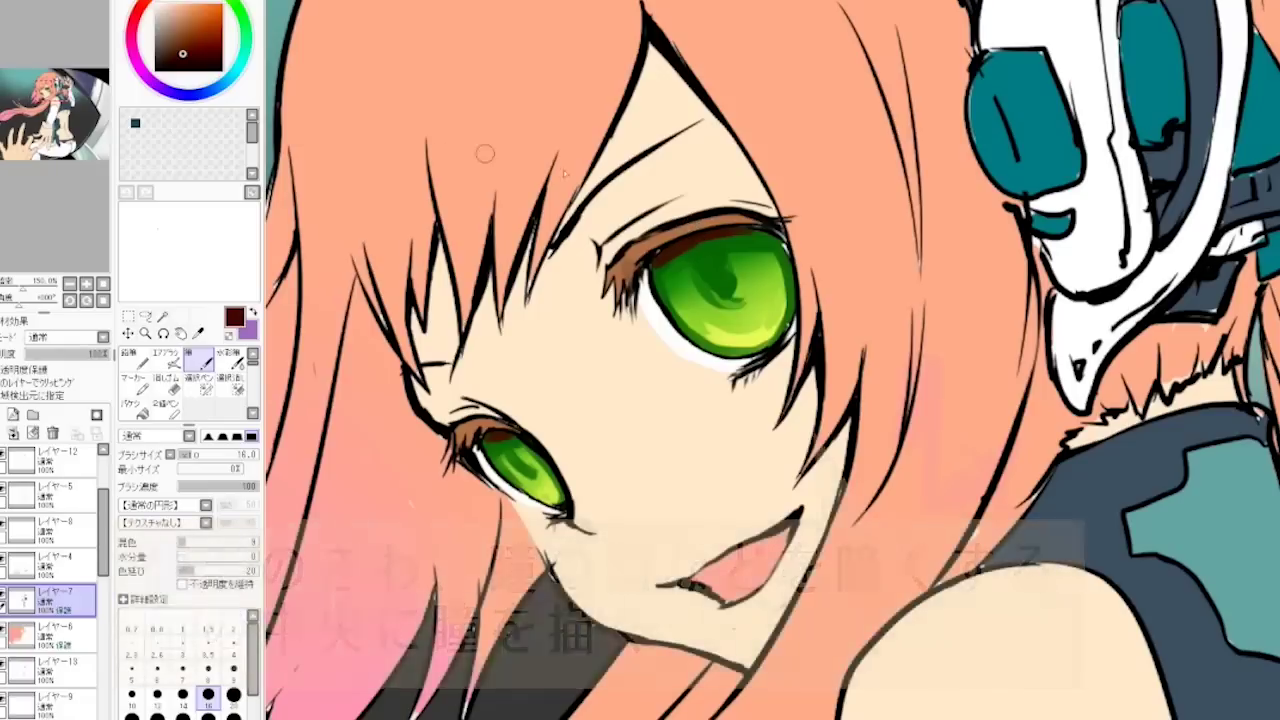
mouse_move(684, 258)
mouse_down()
mouse_move(760, 240)
mouse_move(662, 264)
mouse_up()
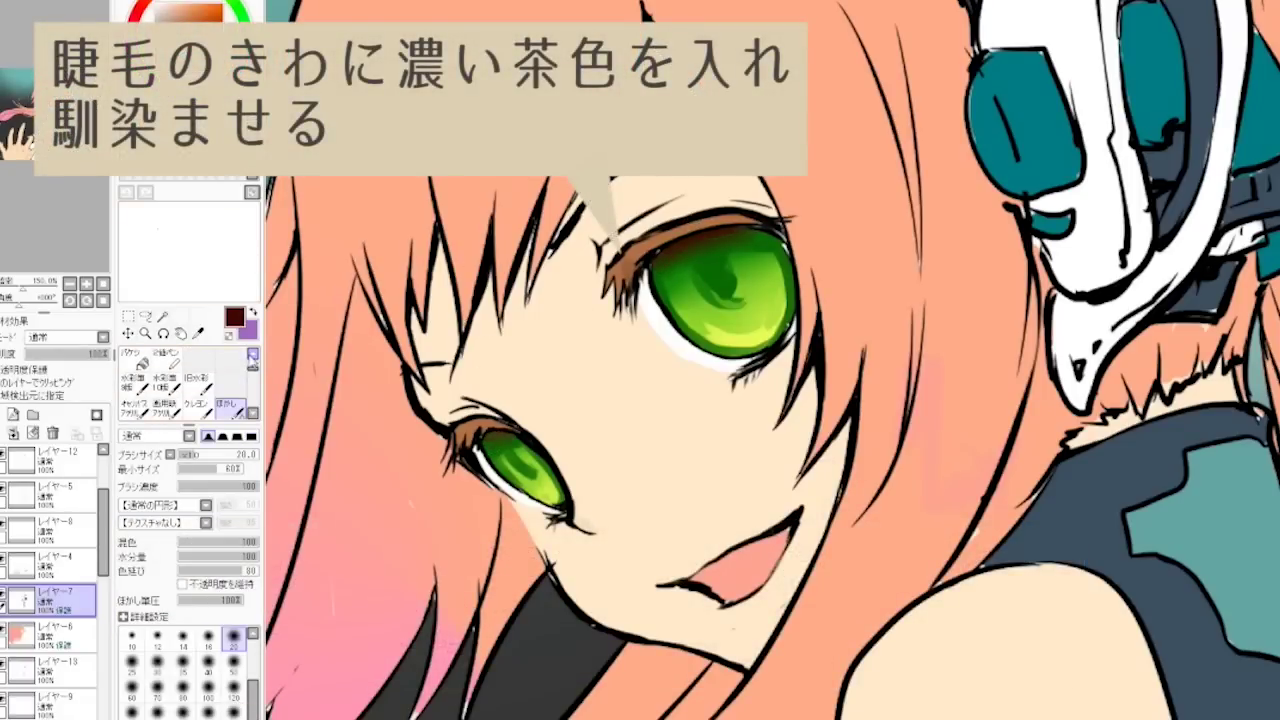
click(200, 357)
drag(744, 298, 721, 272)
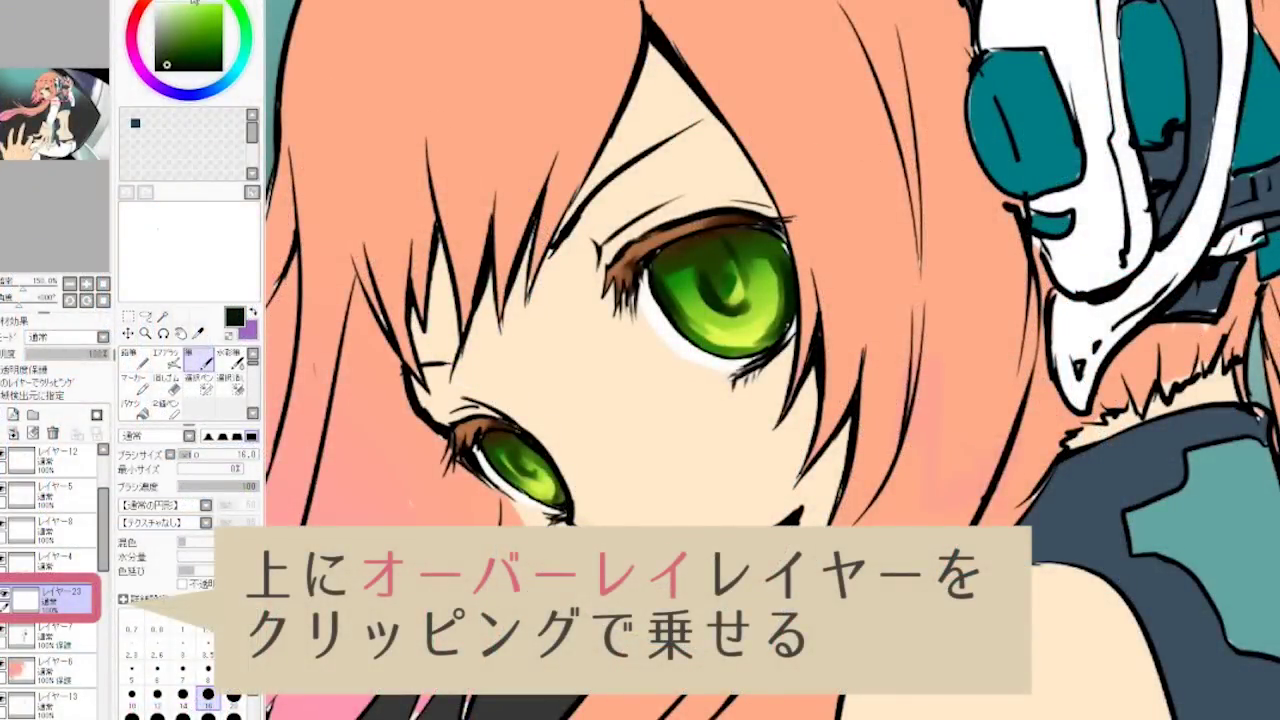
Step: Set layer 23 to Overlay and tint the large iris's lower right bright yellow
click(101, 337)
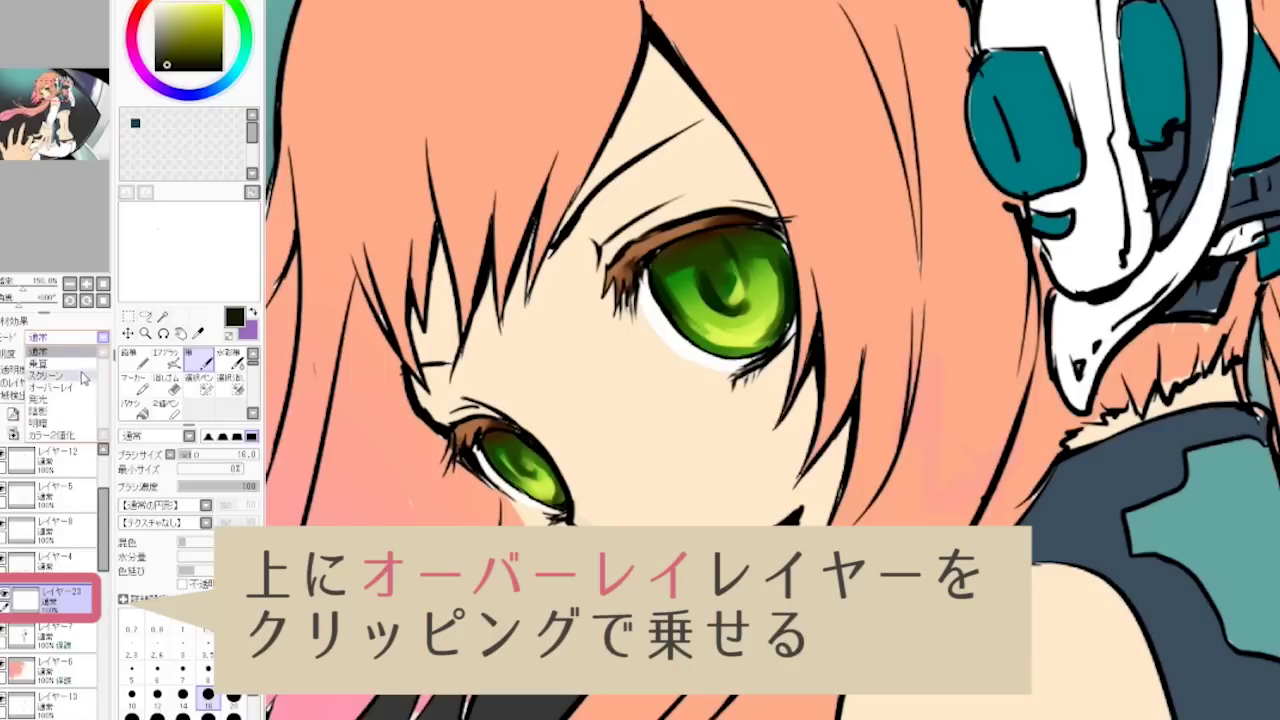
click(80, 387)
drag(213, 30, 196, 4)
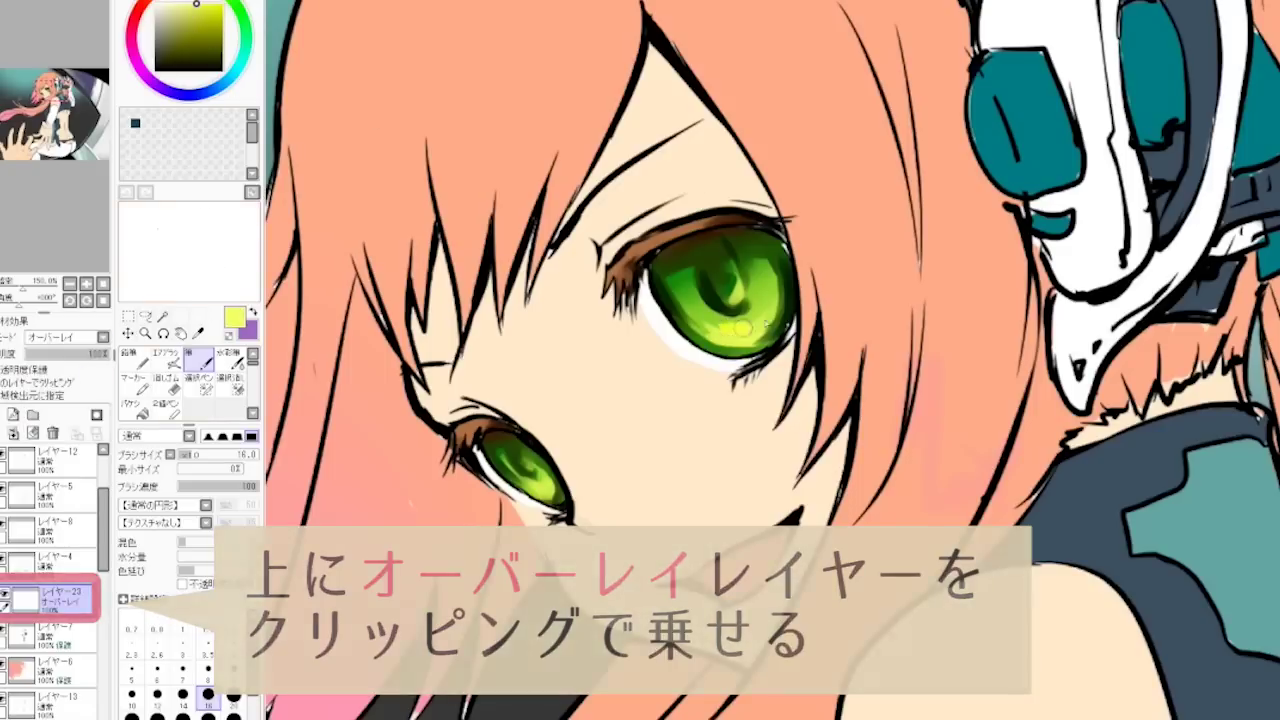
mouse_move(744, 312)
mouse_down()
mouse_move(765, 335)
mouse_move(751, 341)
mouse_up()
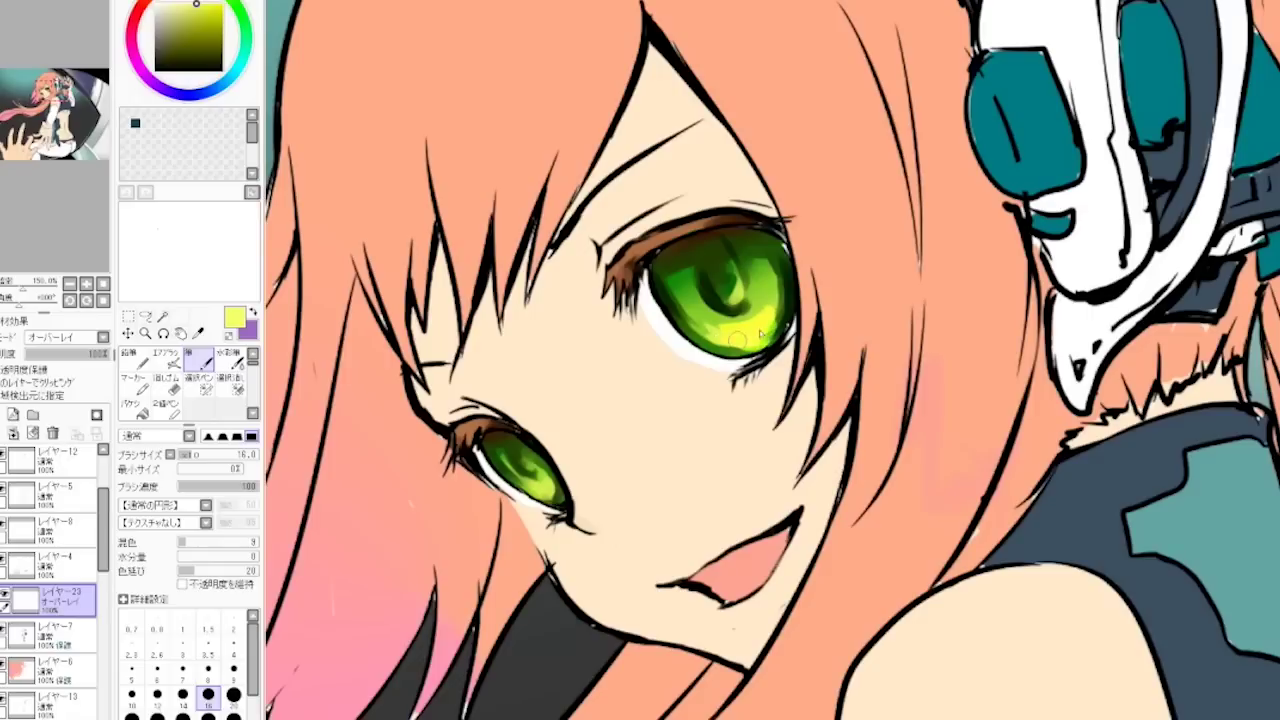
Step: Tint the small iris's lower area orange-yellow
drag(193, 4, 217, 5)
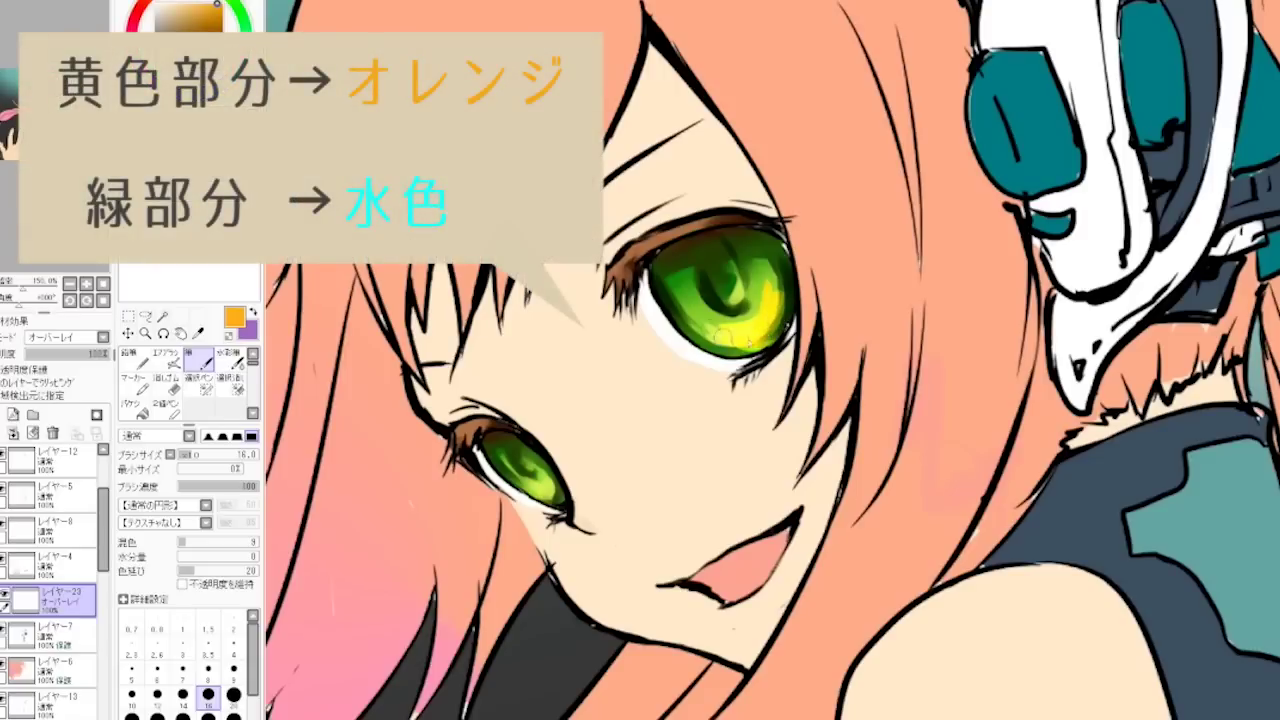
drag(513, 452, 548, 490)
alt+click(682, 272)
key(b)
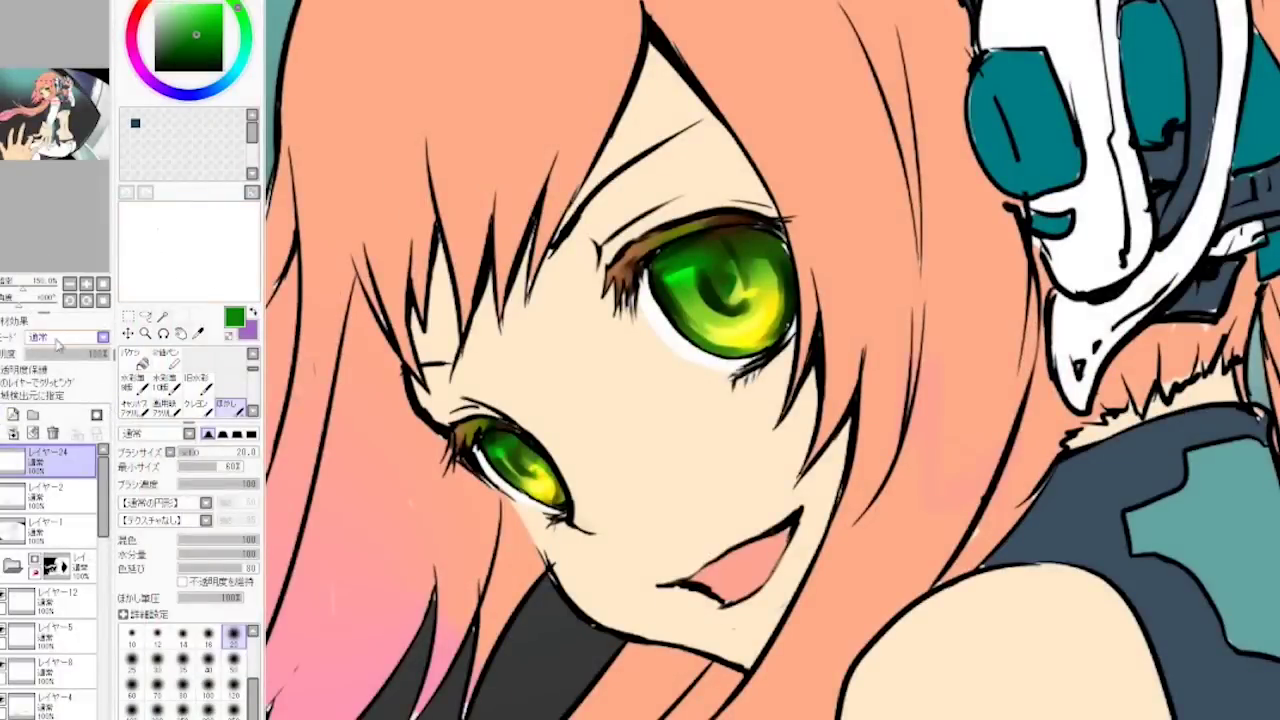
Step: Set layer 24 to 発光 glow mode and dab light-green highlights into both irises
click(60, 338)
click(55, 400)
click(182, 10)
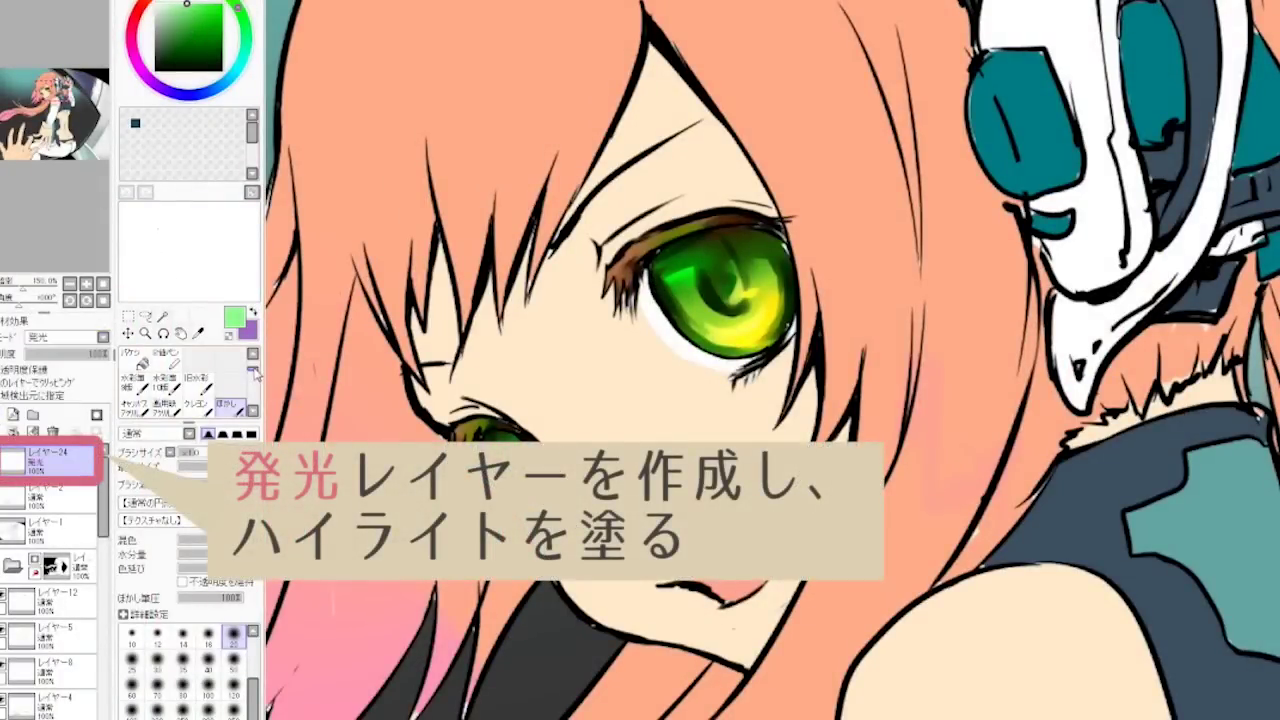
scroll(257, 373, up, 3)
click(198, 362)
click(657, 291)
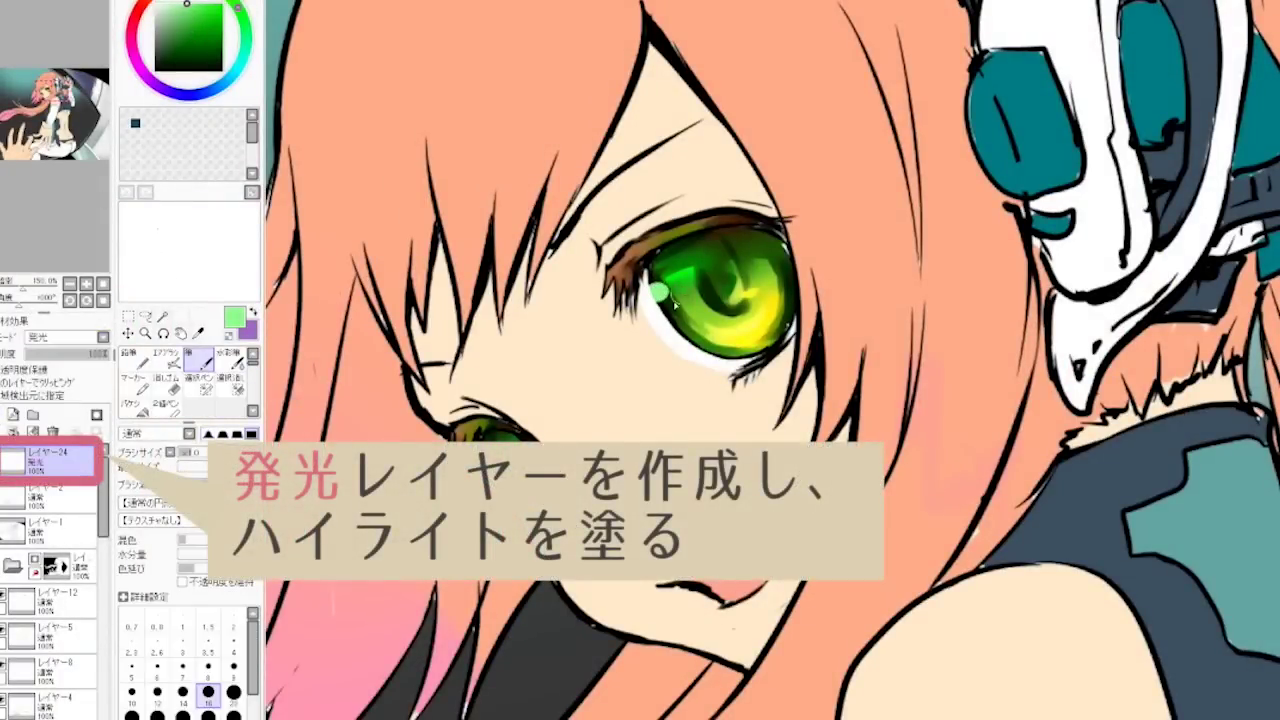
drag(684, 318, 668, 310)
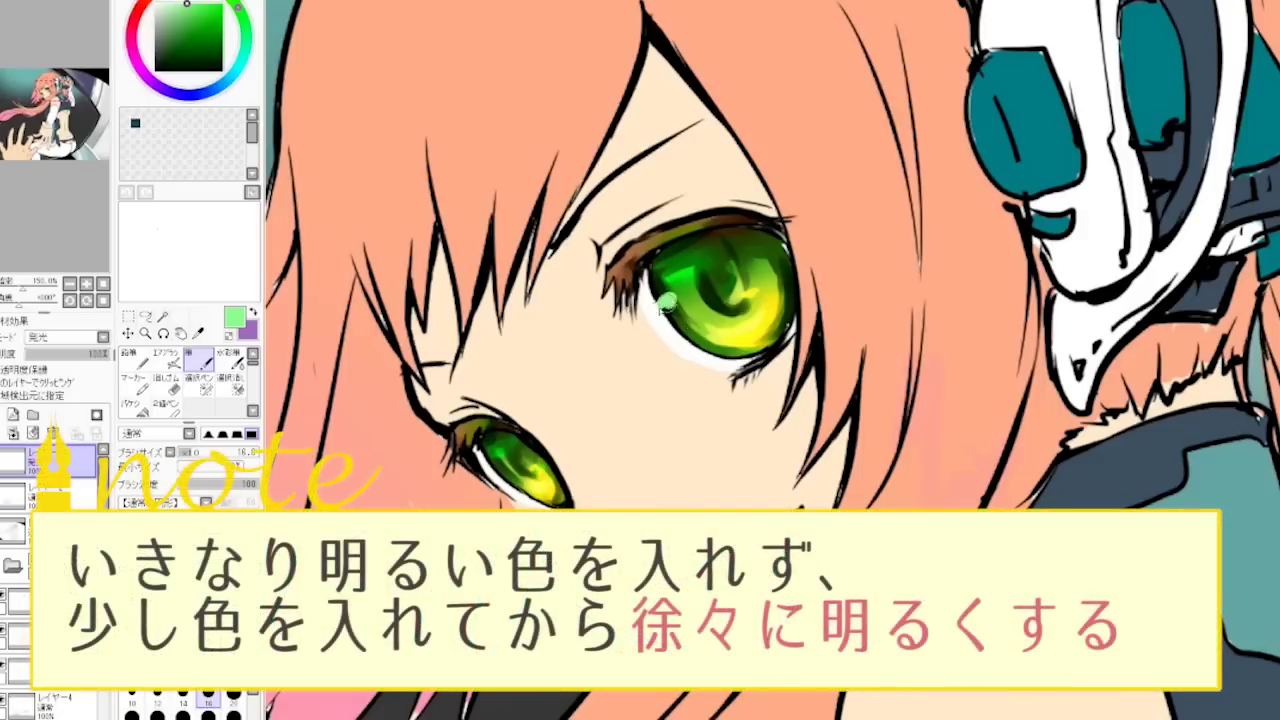
drag(505, 455, 494, 461)
Step: Soften the large eye's light-green highlight into a glow with ぼかし
scroll(200, 380, down, 3)
click(230, 383)
drag(670, 295, 673, 308)
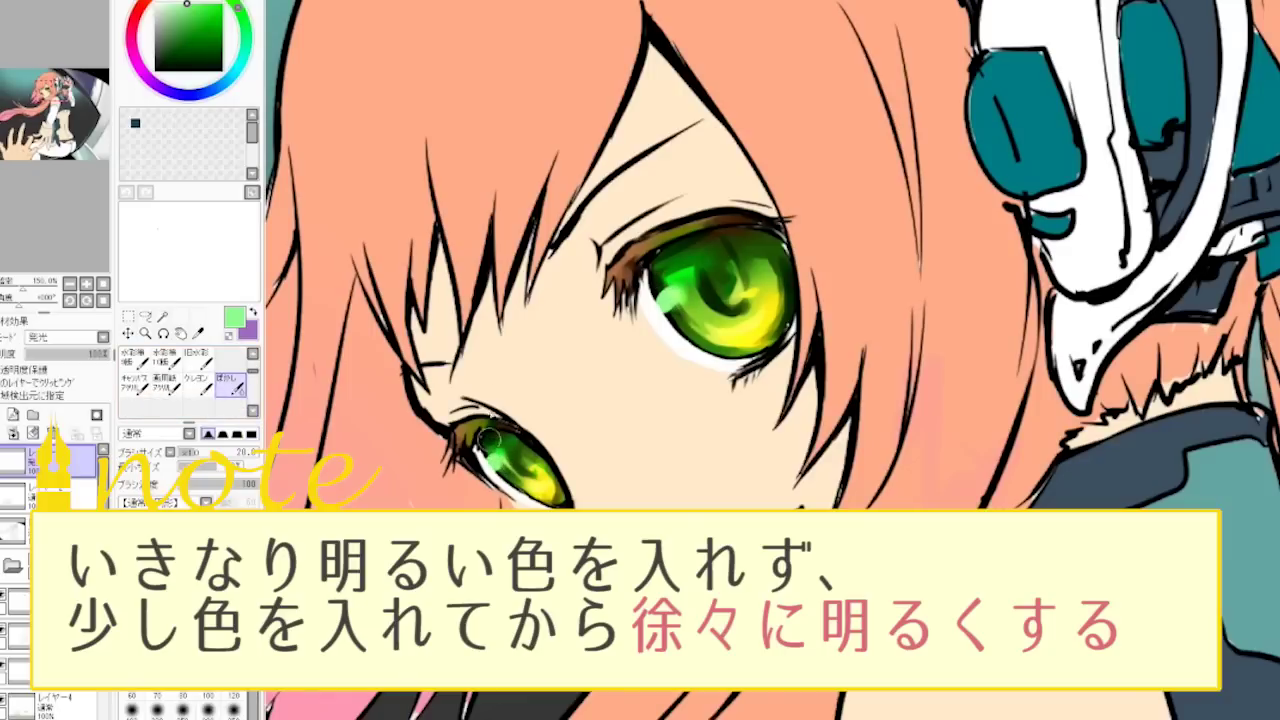
Step: Add a pale yellow highlight in the large iris and light highlights along both eyes' lashes
scroll(185, 375, up, 3)
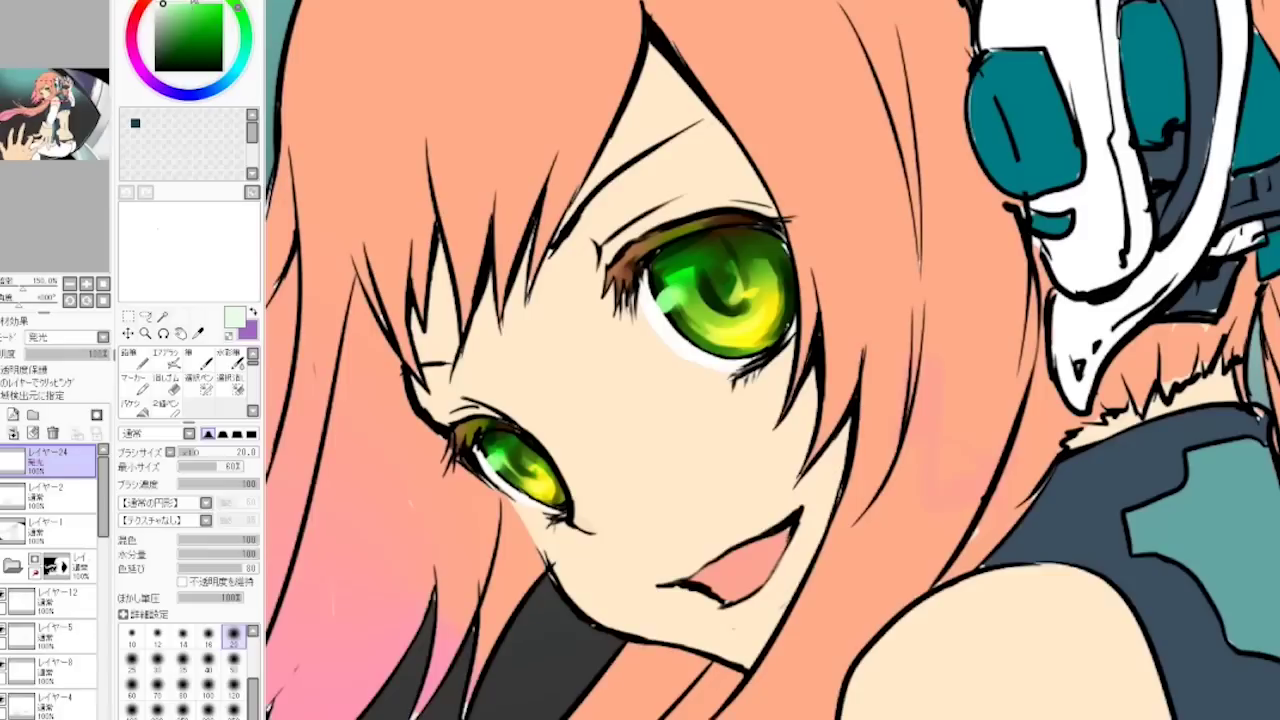
drag(186, 3, 180, 3)
click(198, 362)
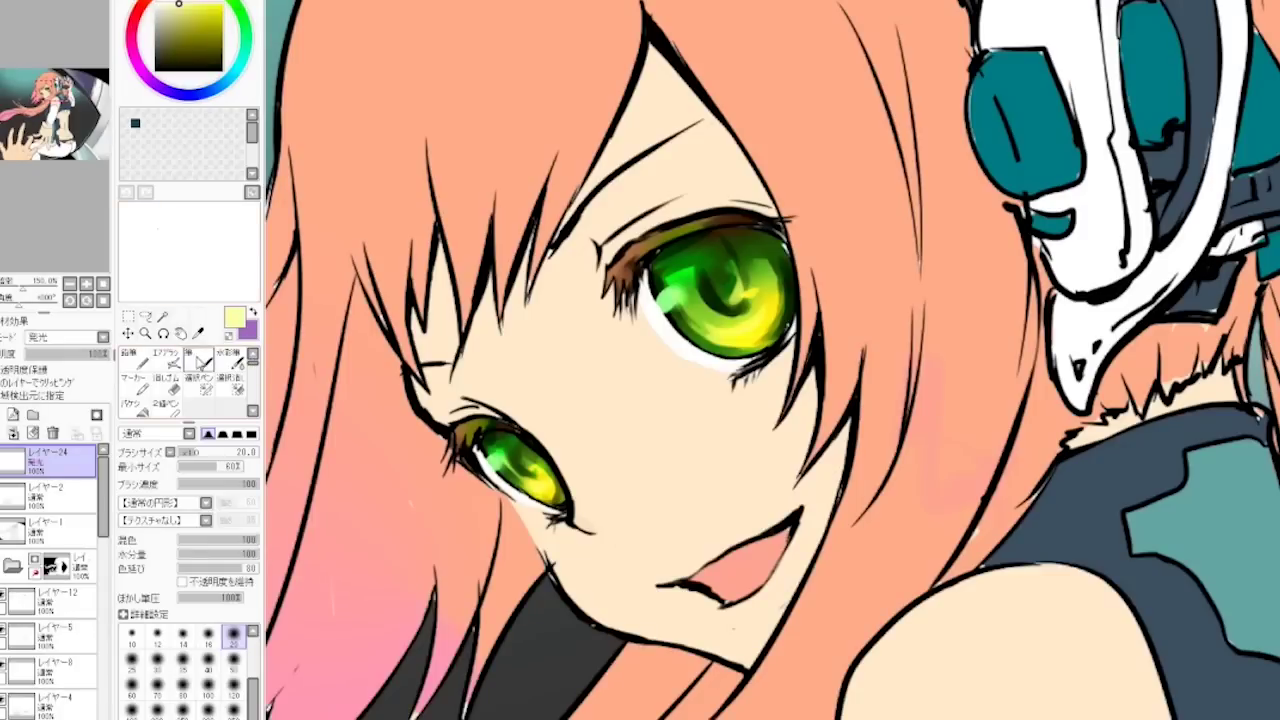
drag(664, 302, 660, 294)
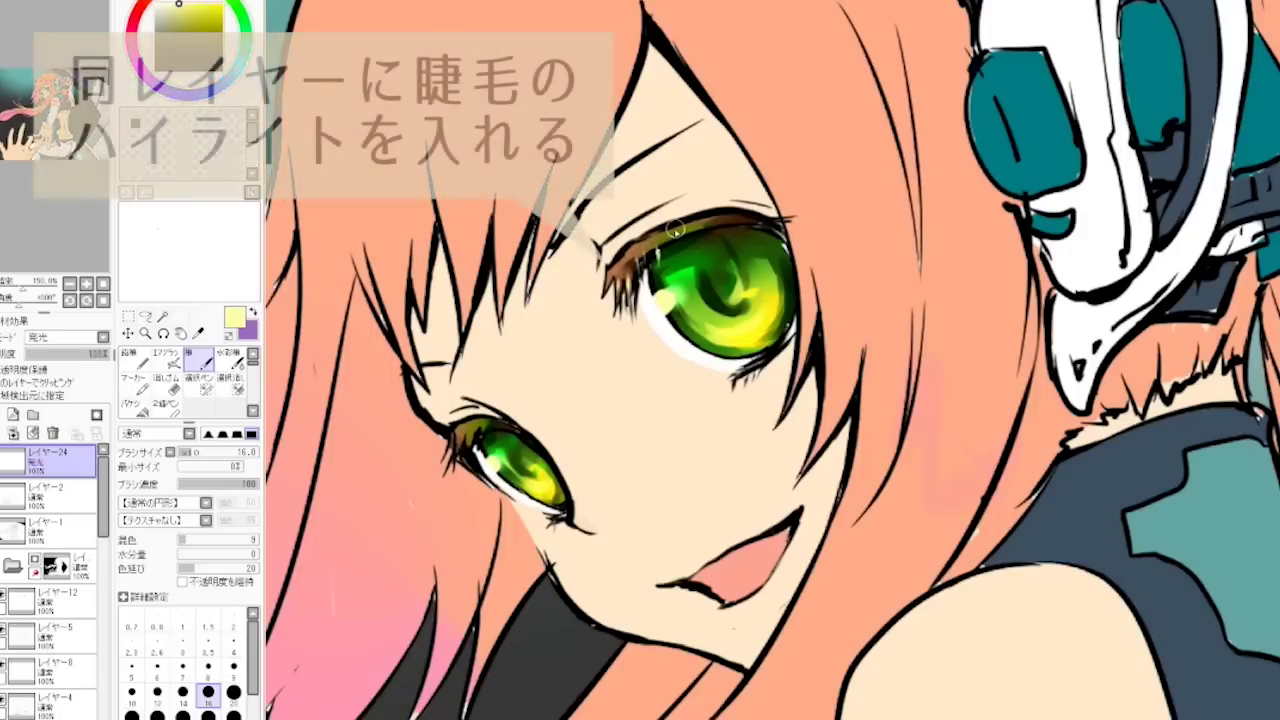
drag(470, 428, 442, 474)
mouse_move(620, 274)
mouse_down()
mouse_move(606, 304)
mouse_move(616, 312)
mouse_up()
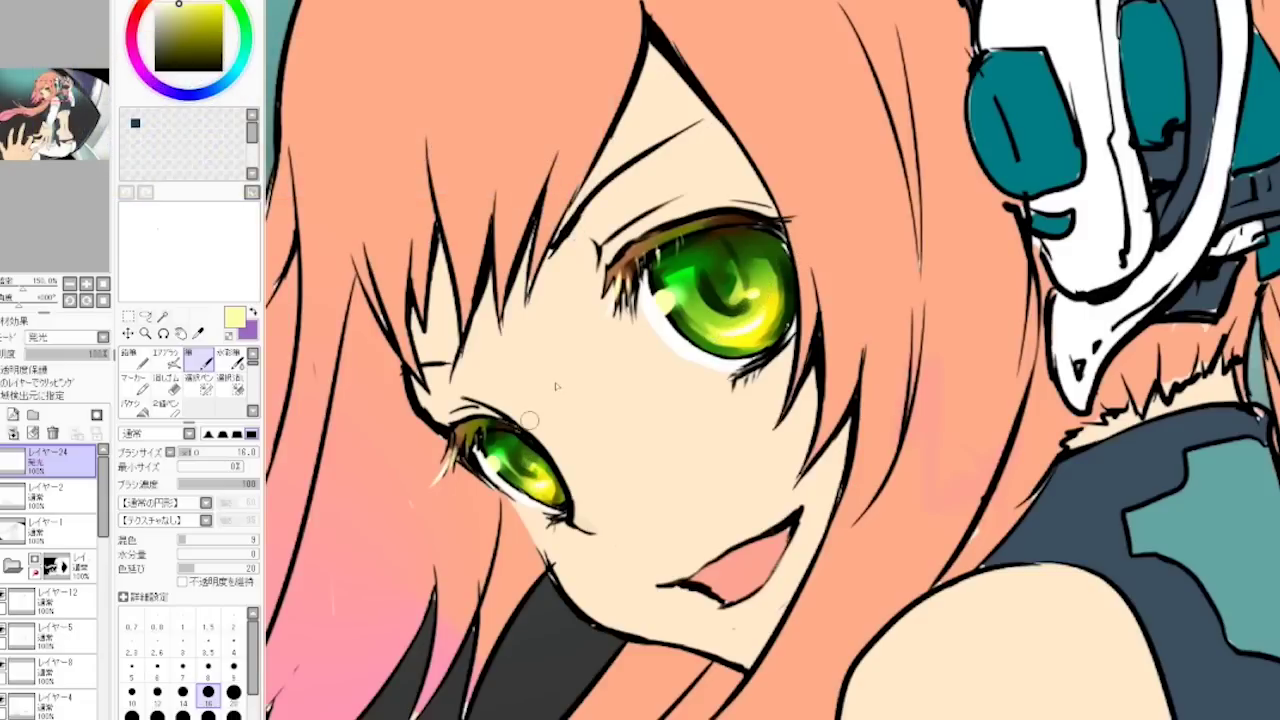
key(a)
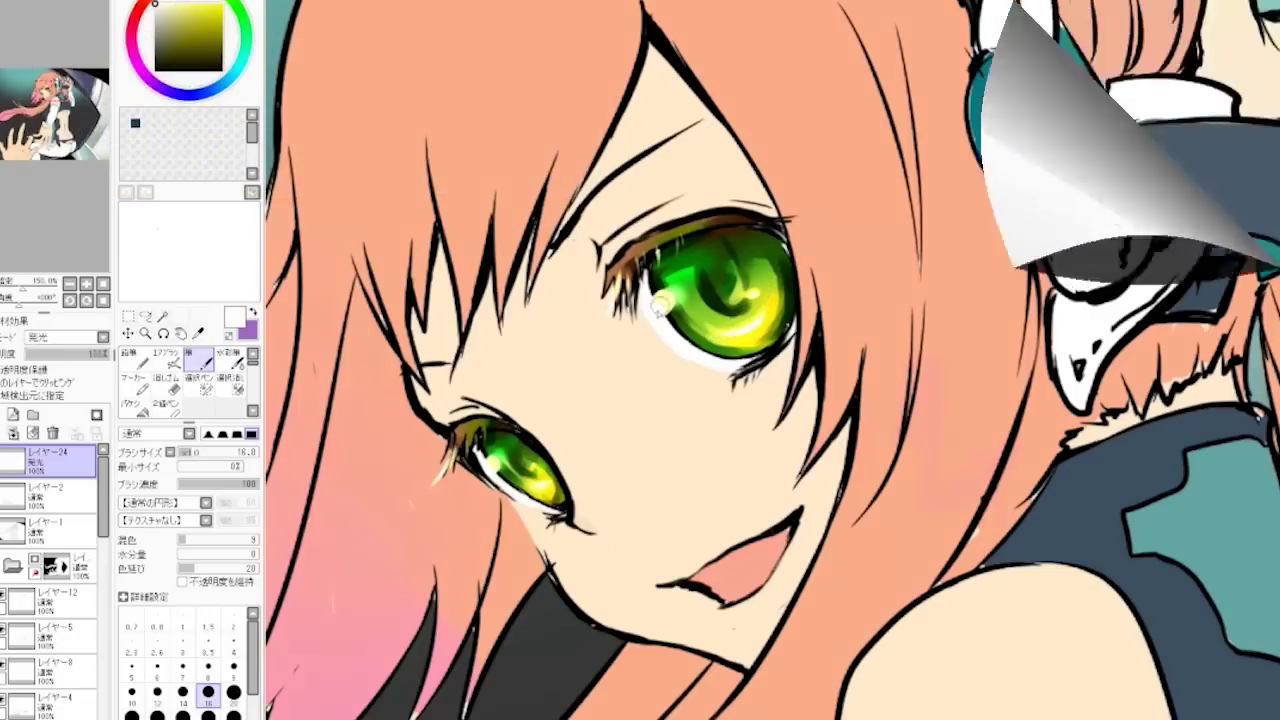